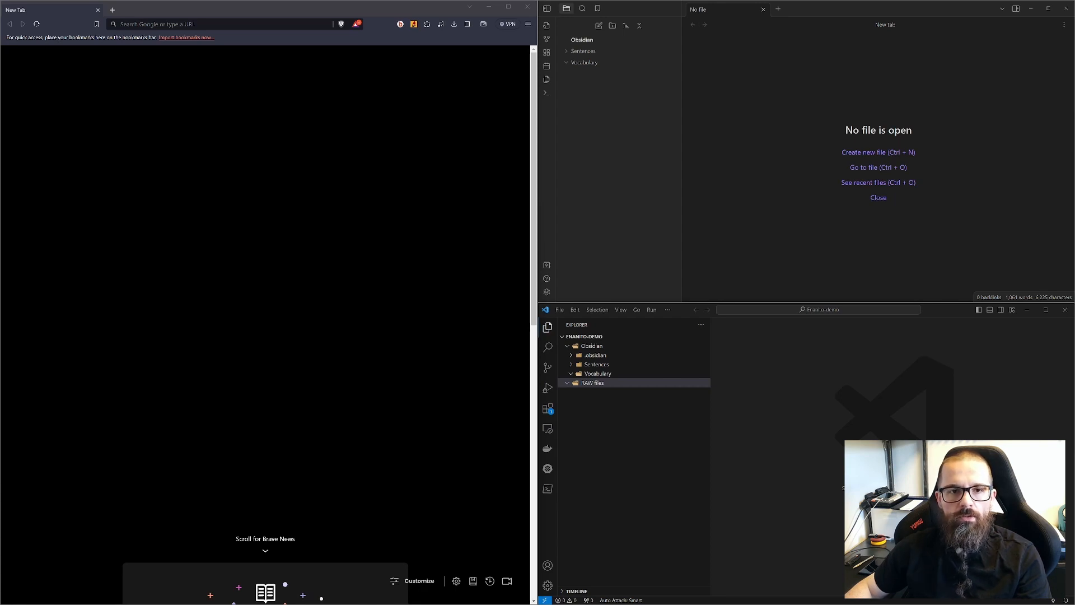
Step: Open the extension's popup and follow its link to the Verbix conjugation page for estar
click(414, 25)
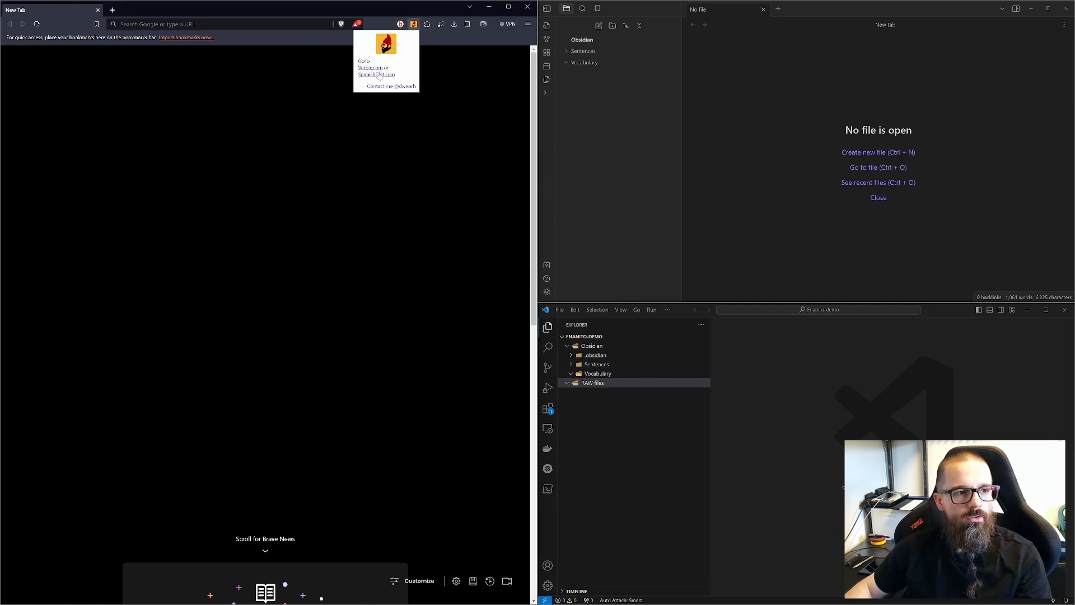
click(372, 68)
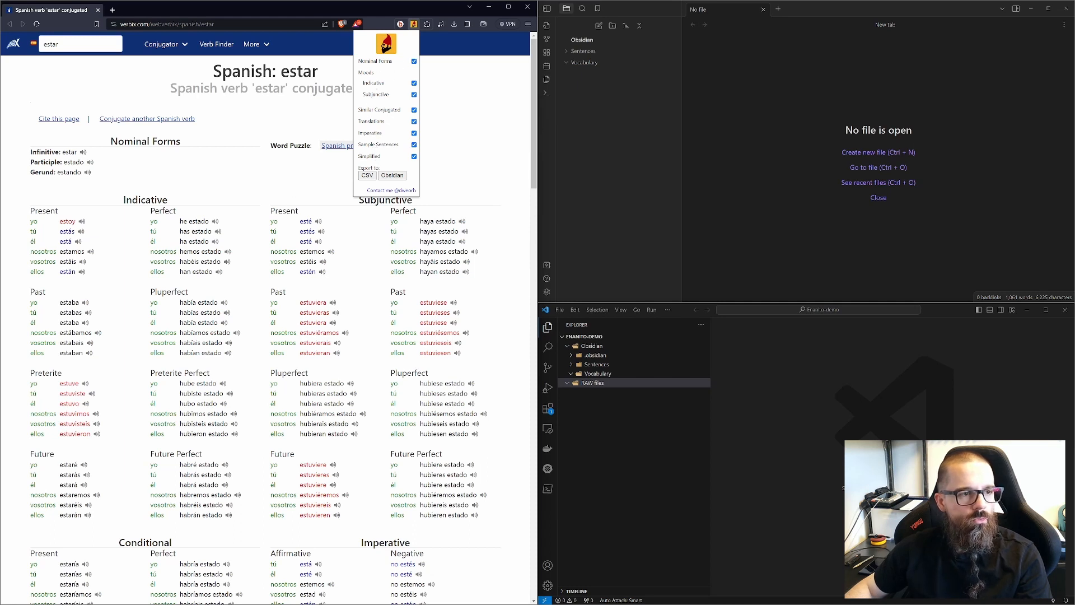
Step: Scroll through the estar conjugation page alongside the extension's export options
scroll(164, 194, down, 2)
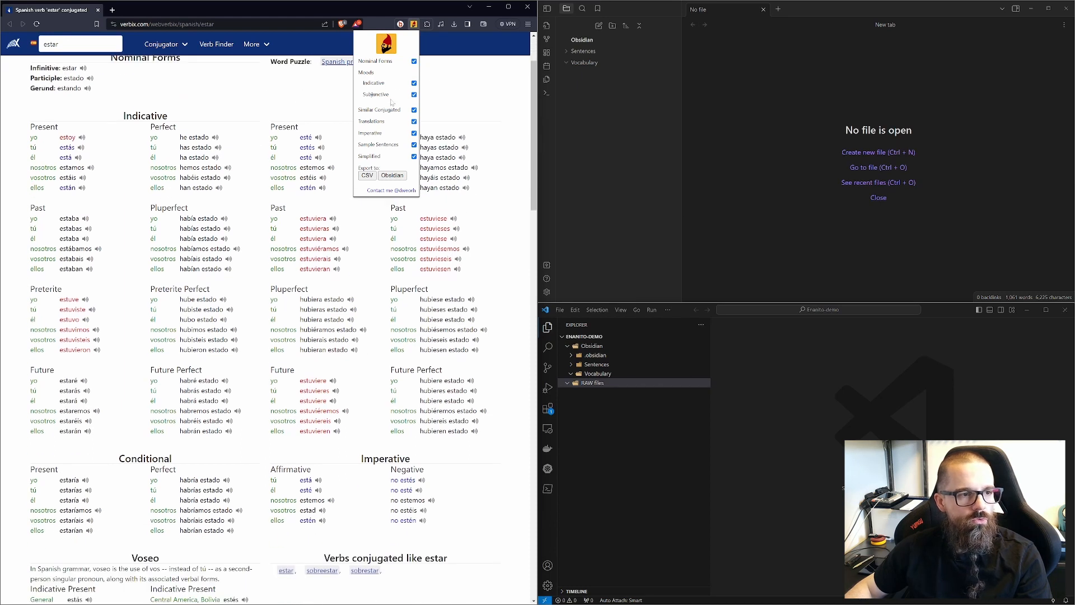
scroll(295, 150, down, 1)
scroll(296, 150, down, 4)
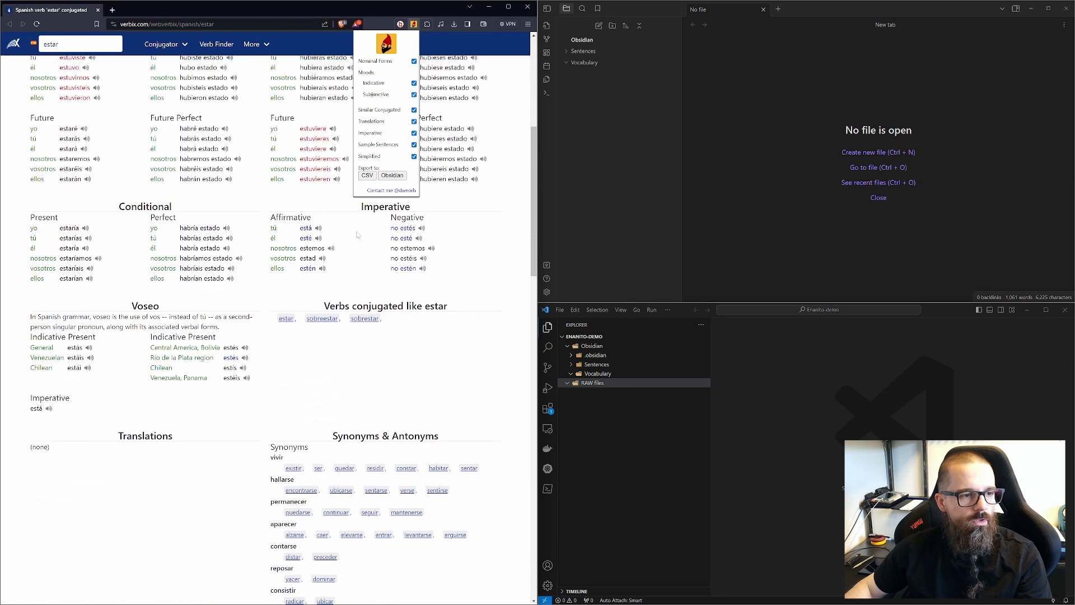
scroll(255, 337, down, 2)
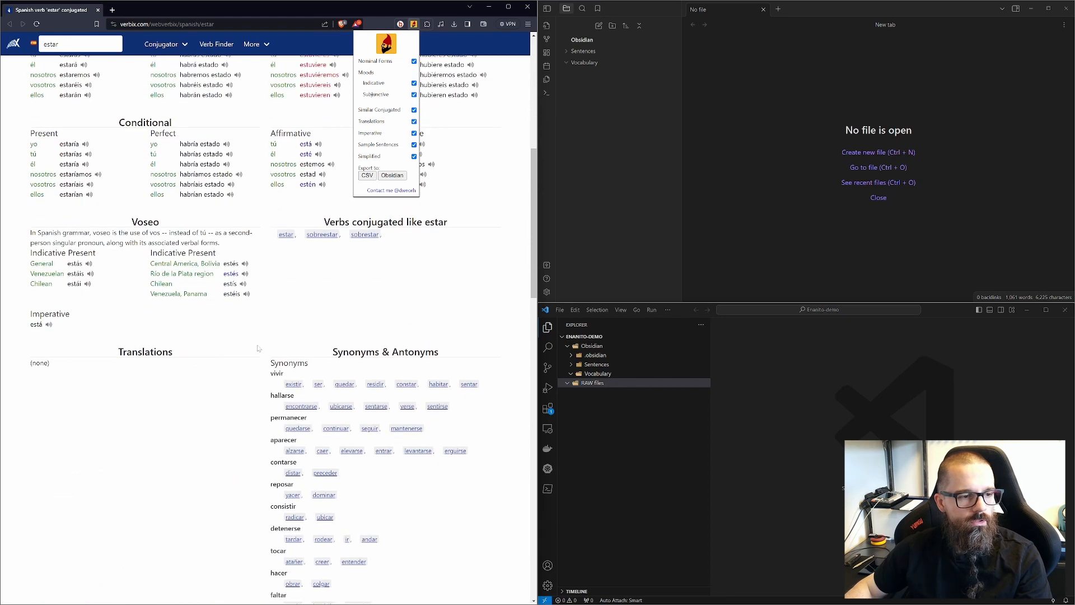
scroll(257, 349, up, 10)
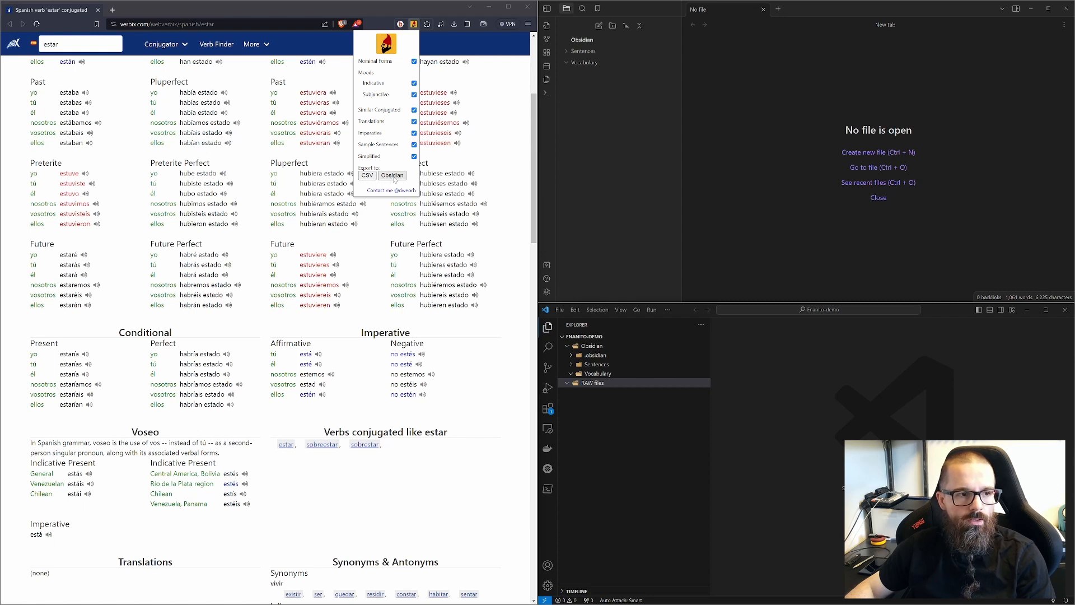
Step: Export the estar conjugations as CSV and review the downloaded file in the editor
click(368, 176)
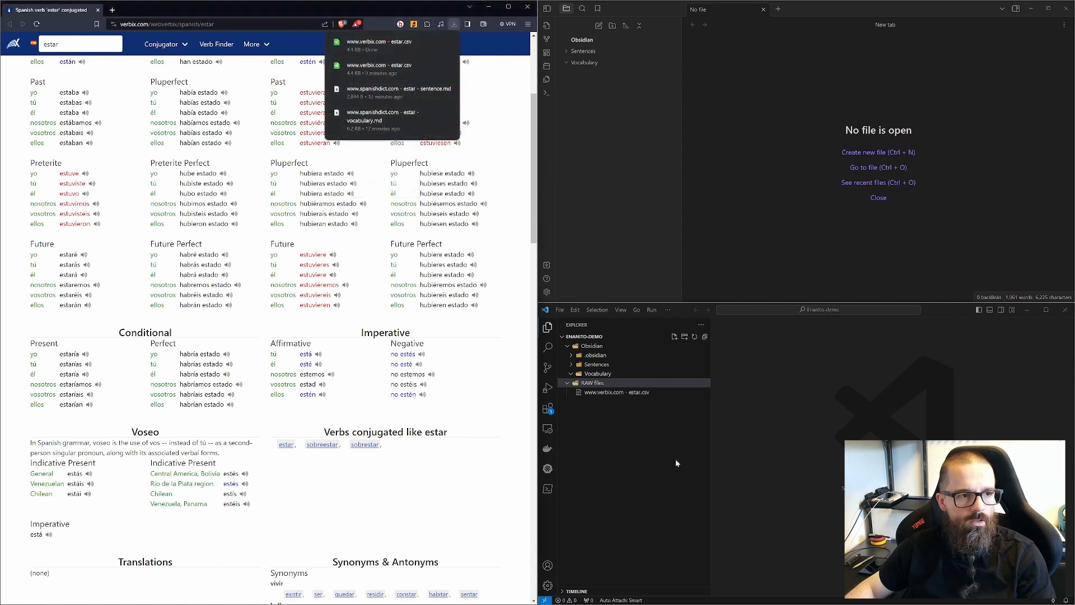
click(659, 427)
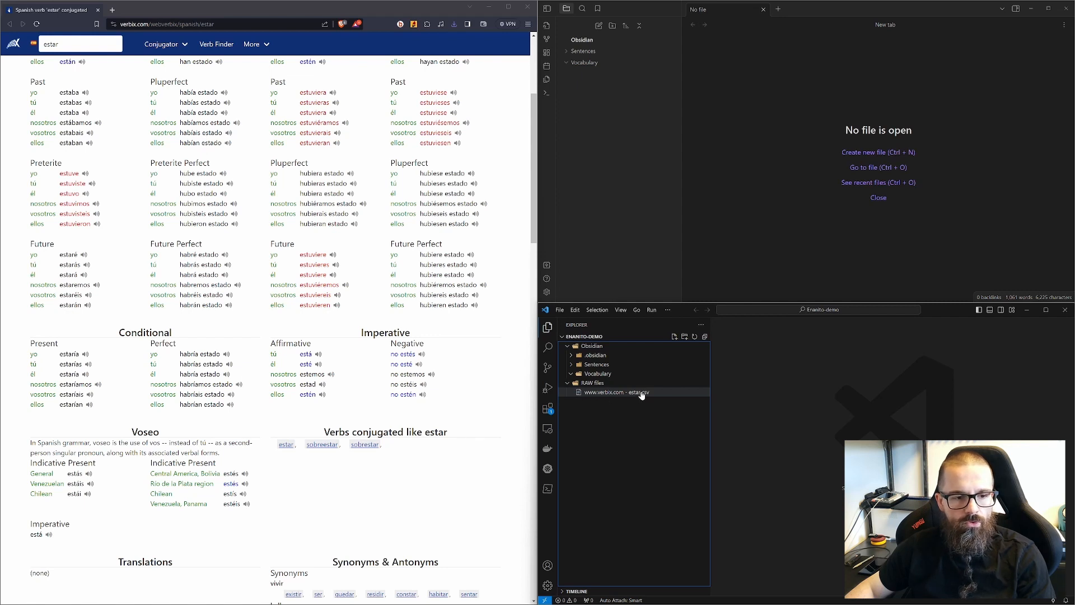
click(641, 393)
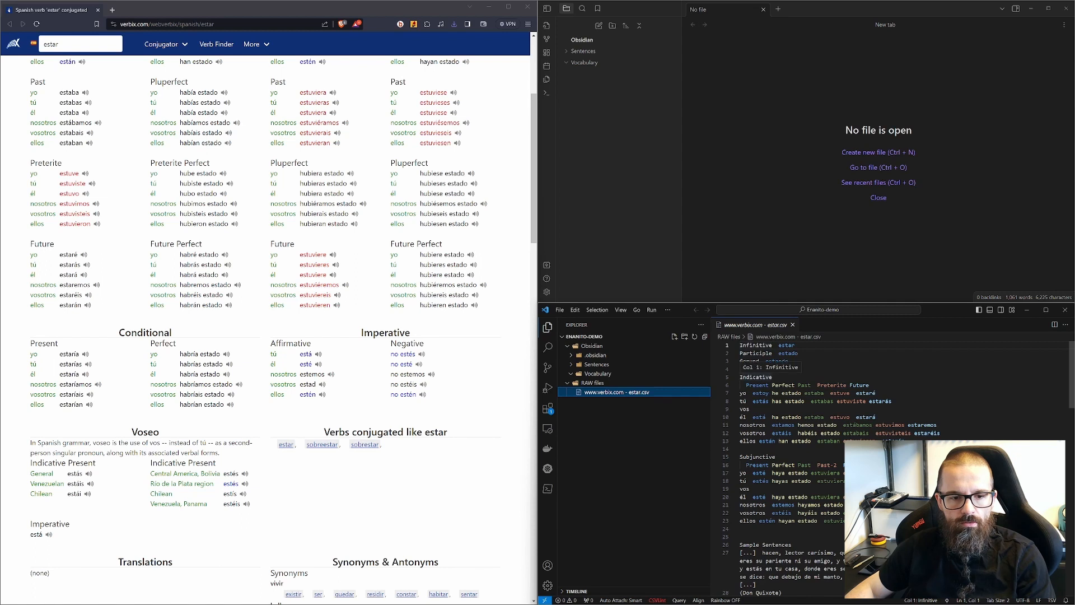
scroll(896, 470, down, 10)
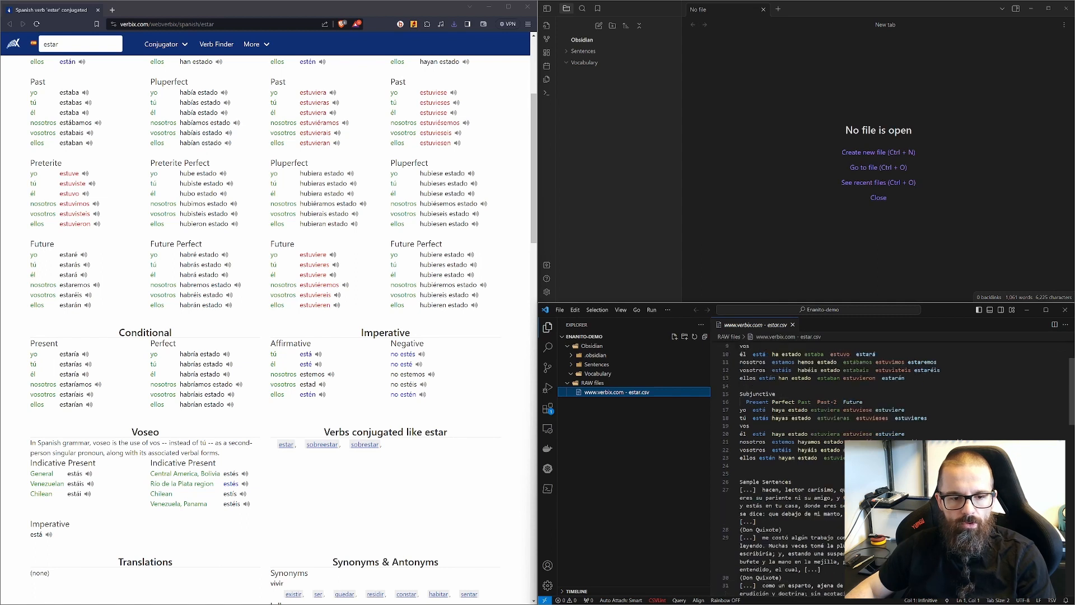
scroll(896, 471, down, 4)
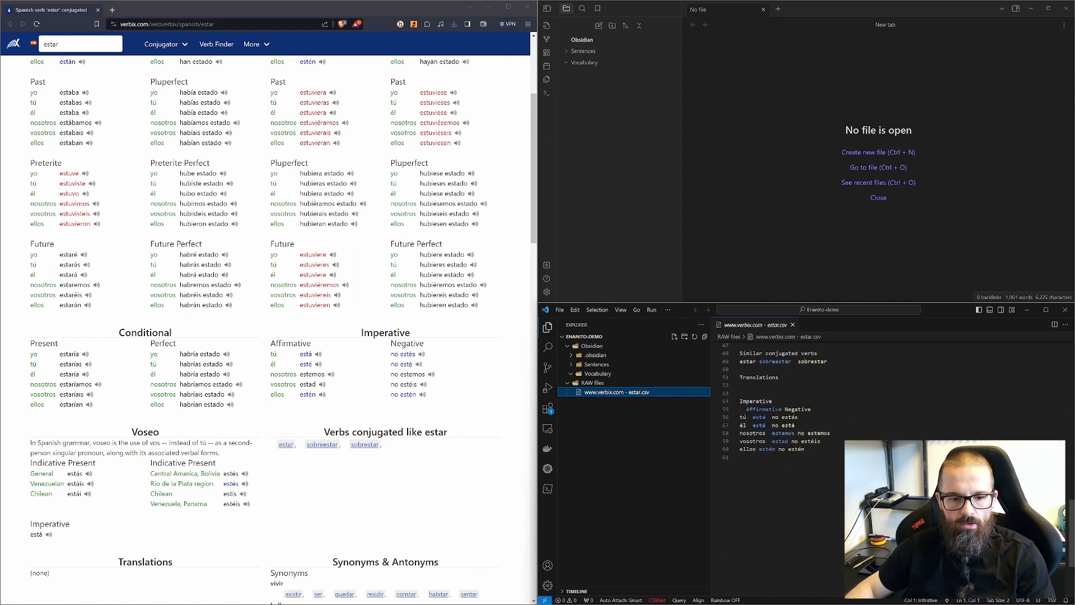
scroll(784, 392, down, 2)
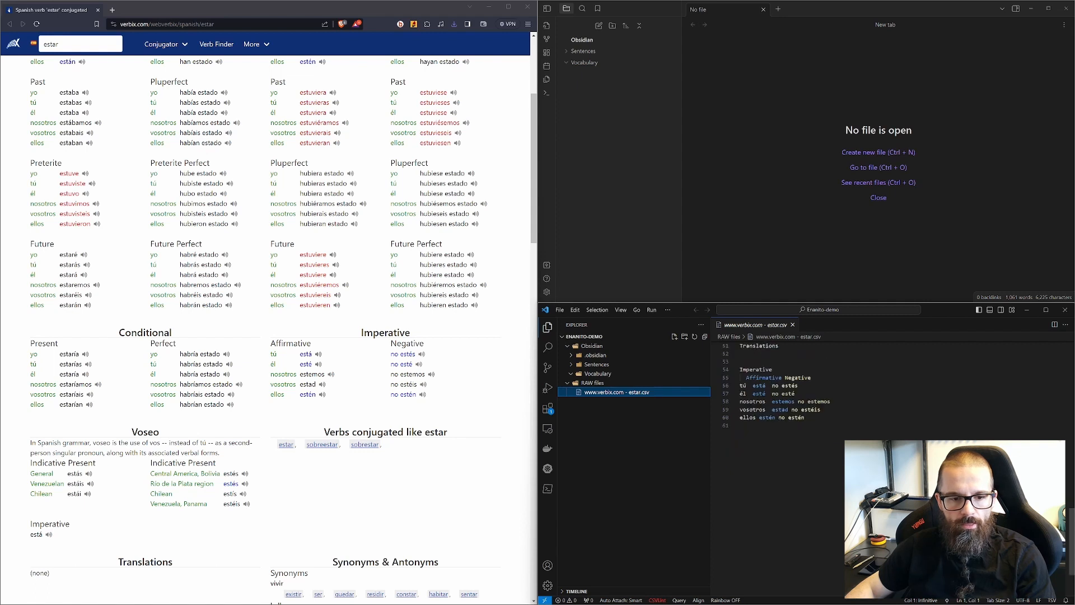
scroll(829, 420, up, 15)
Step: Export the conjugations in Obsidian format, allowing the site to download multiple files
click(413, 24)
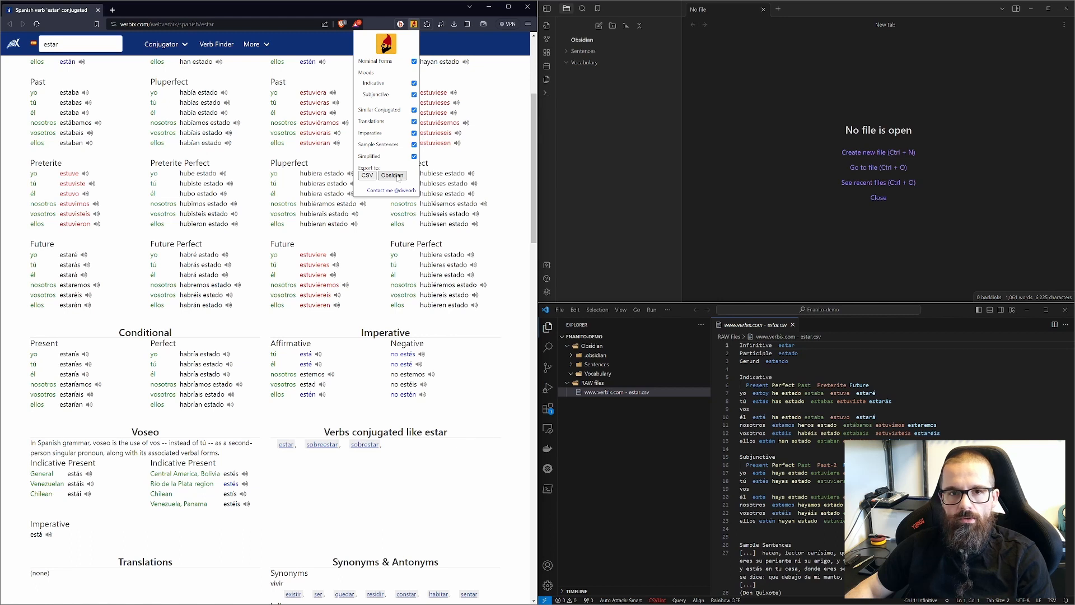
click(393, 176)
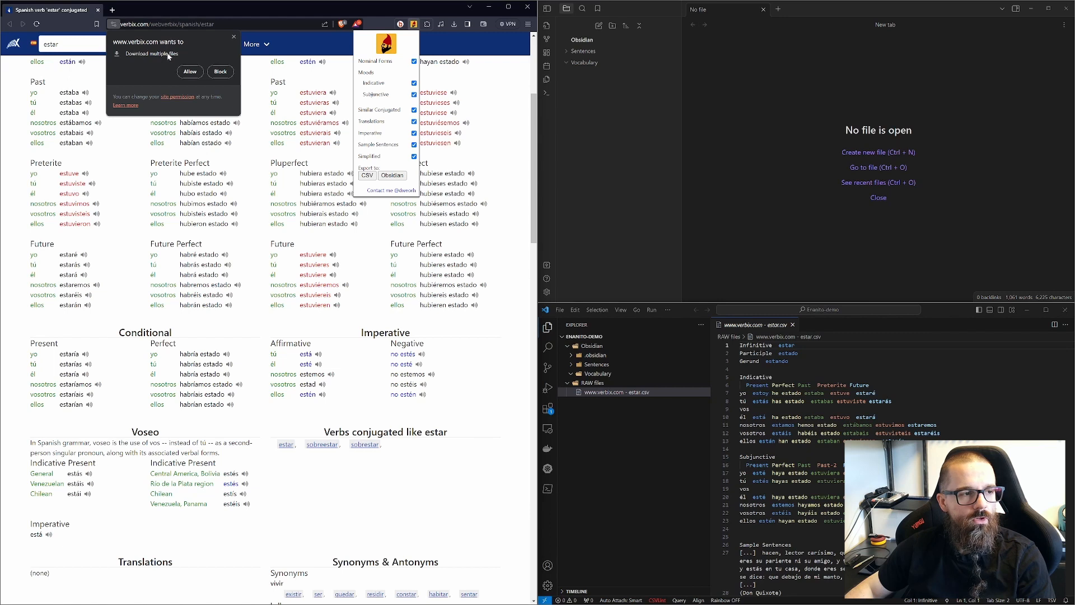
click(191, 72)
Step: Open and review the downloaded estar vocabulary and sentence Markdown files
click(663, 401)
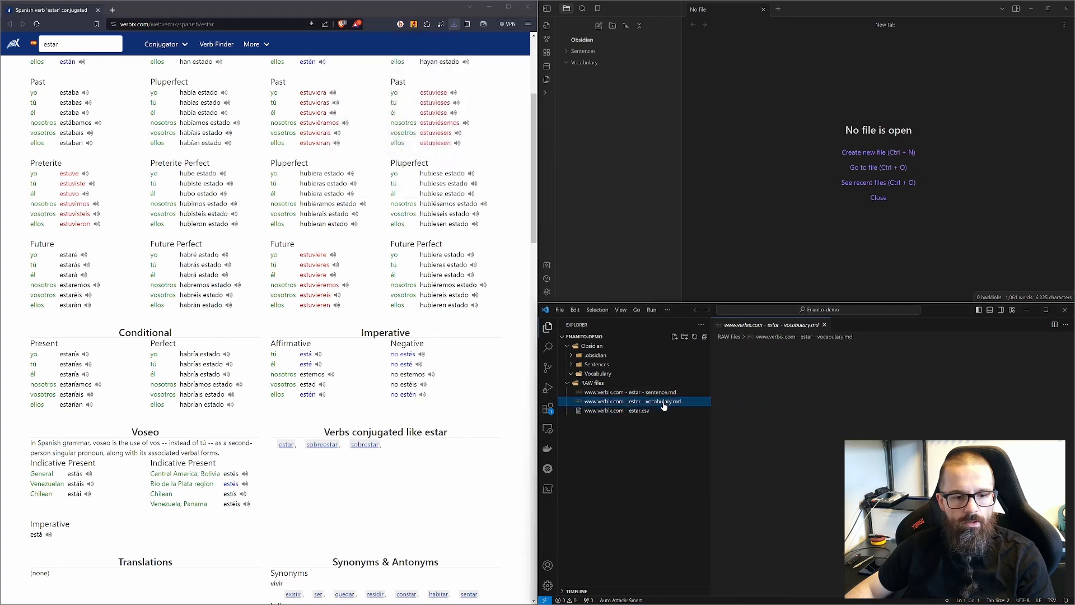
click(664, 393)
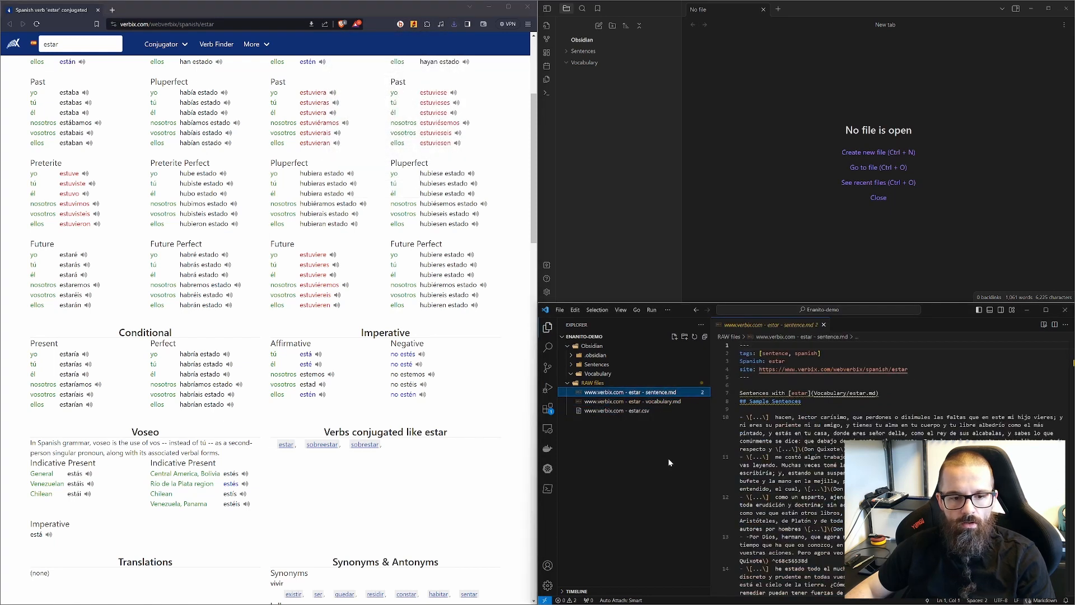
click(643, 402)
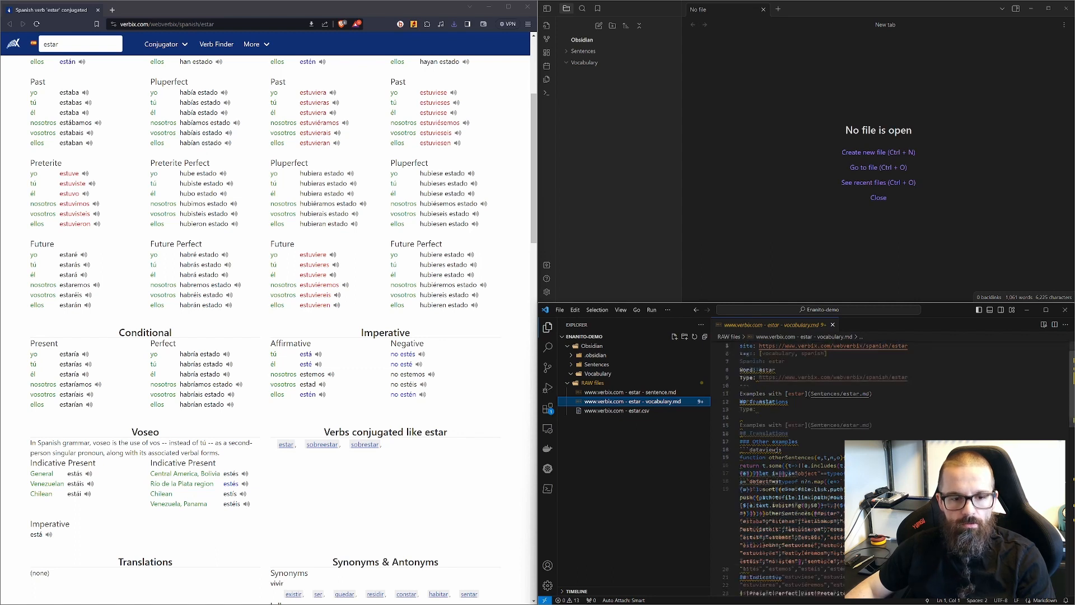
scroll(896, 459, down, 5)
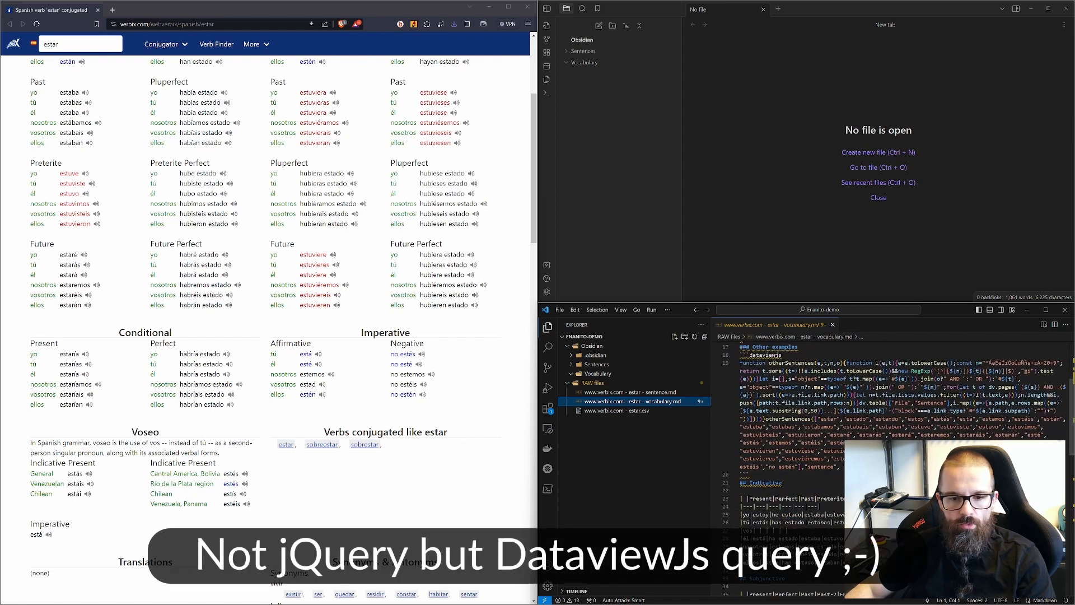
scroll(812, 459, down, 5)
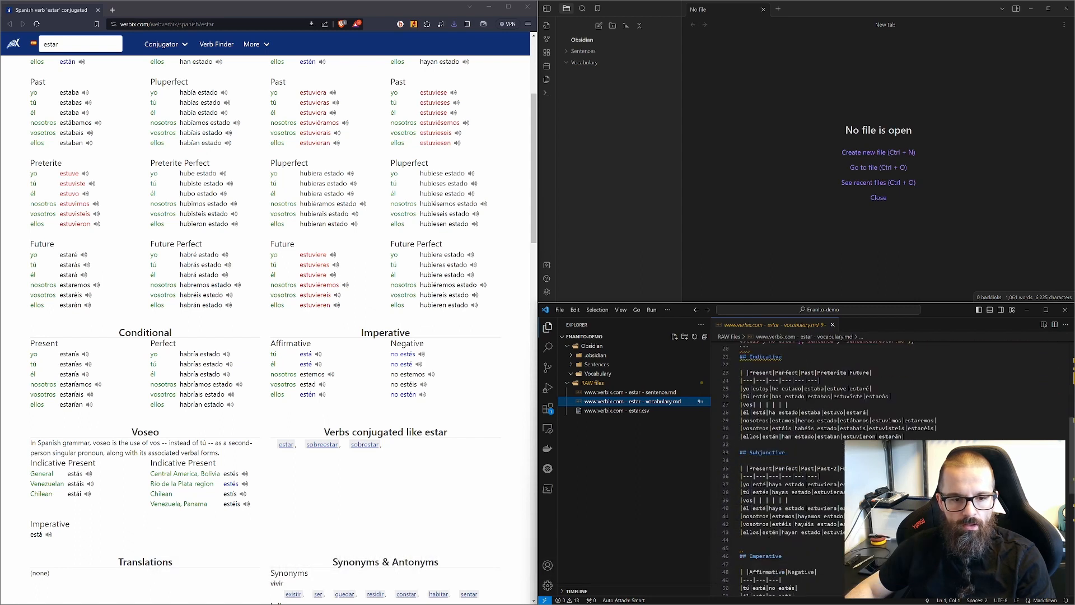
scroll(812, 459, down, 3)
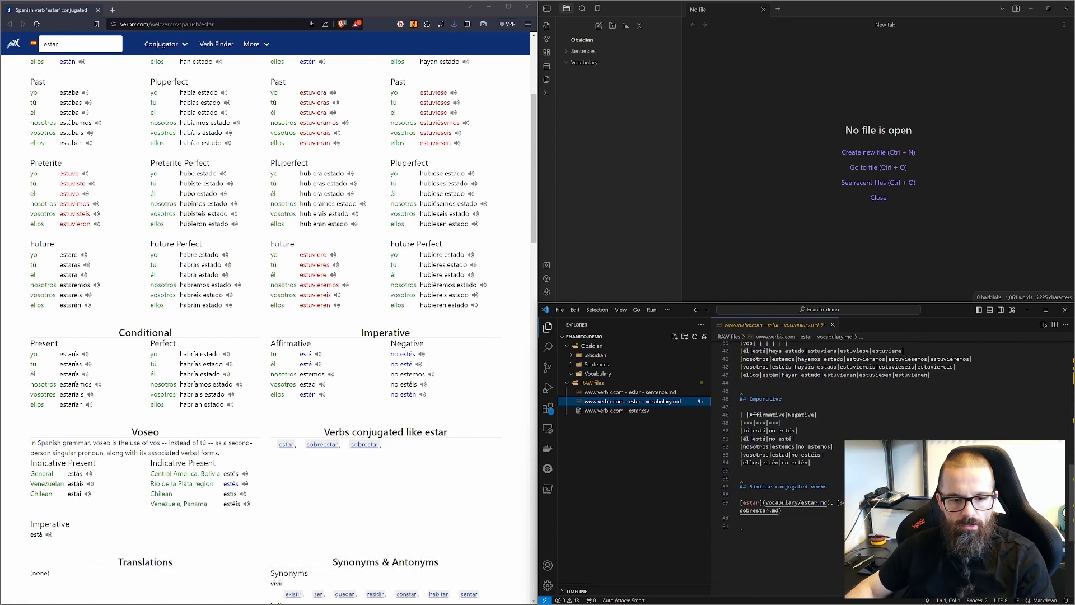
click(654, 393)
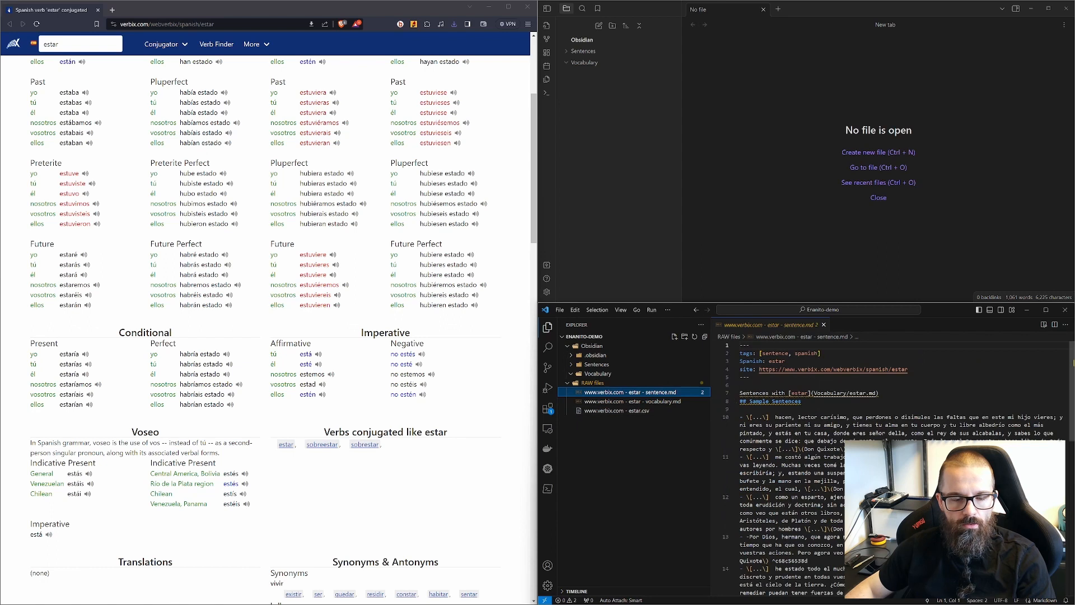
scroll(796, 443, down, 10)
scroll(796, 442, up, 10)
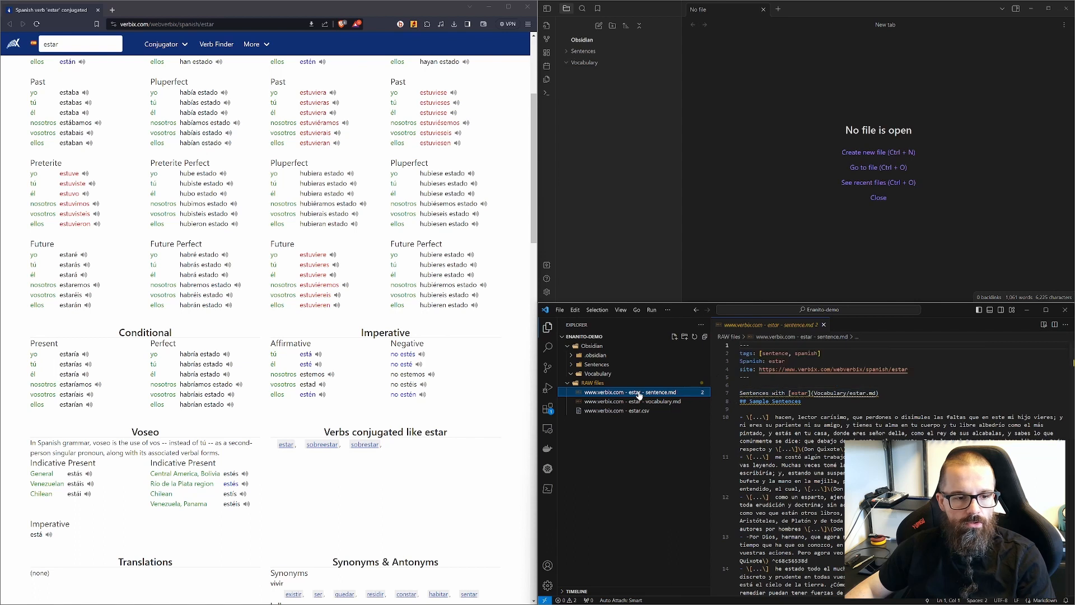
Step: Create a new file named estar.md in the Sentences folder
click(863, 465)
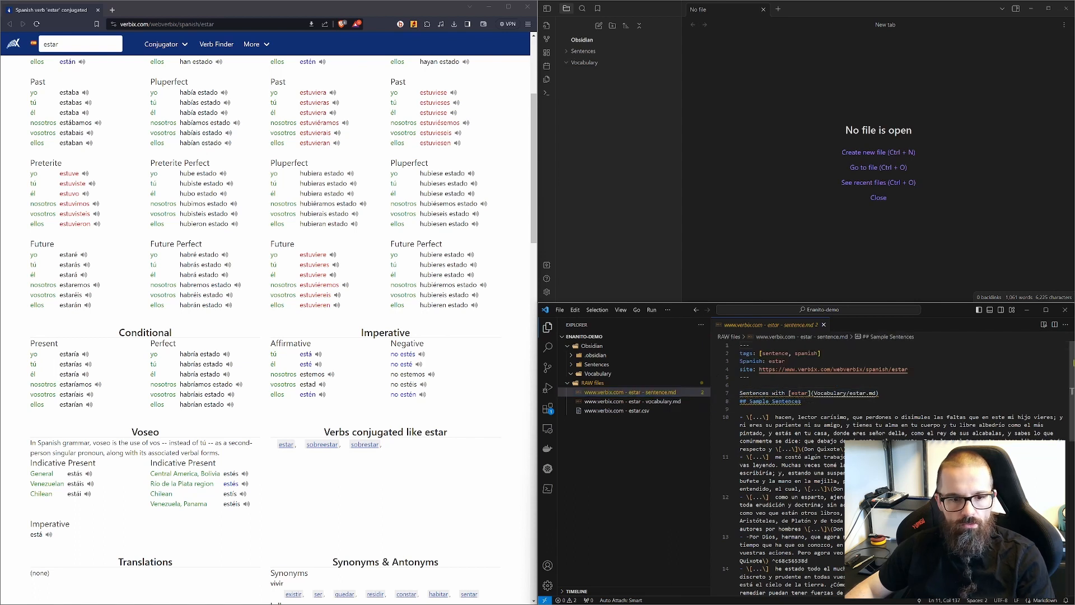
double_click(777, 362)
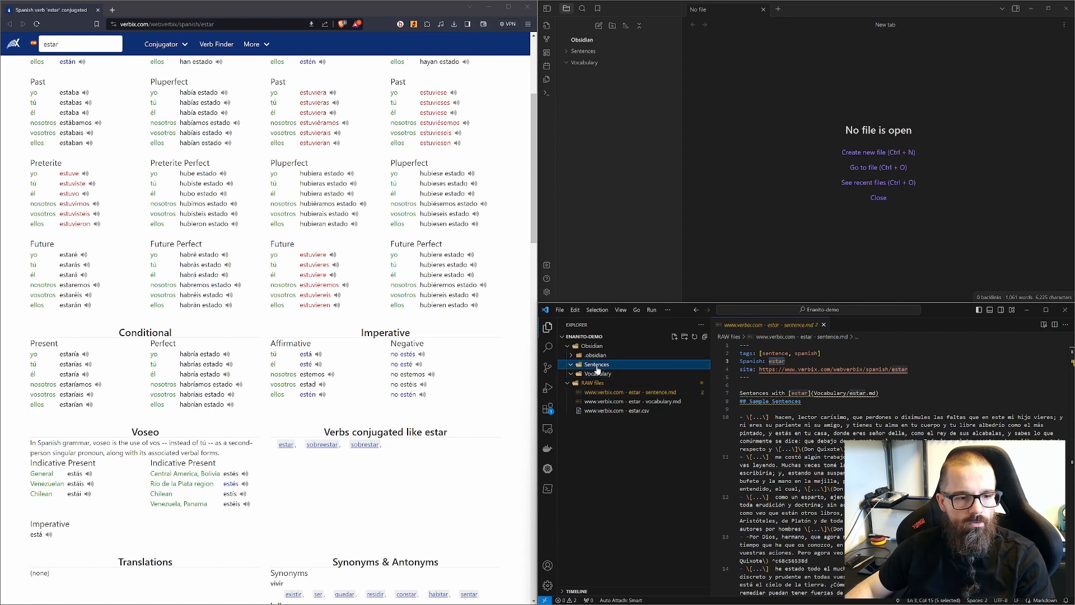
right_click(601, 365)
click(627, 346)
text(estar.md)
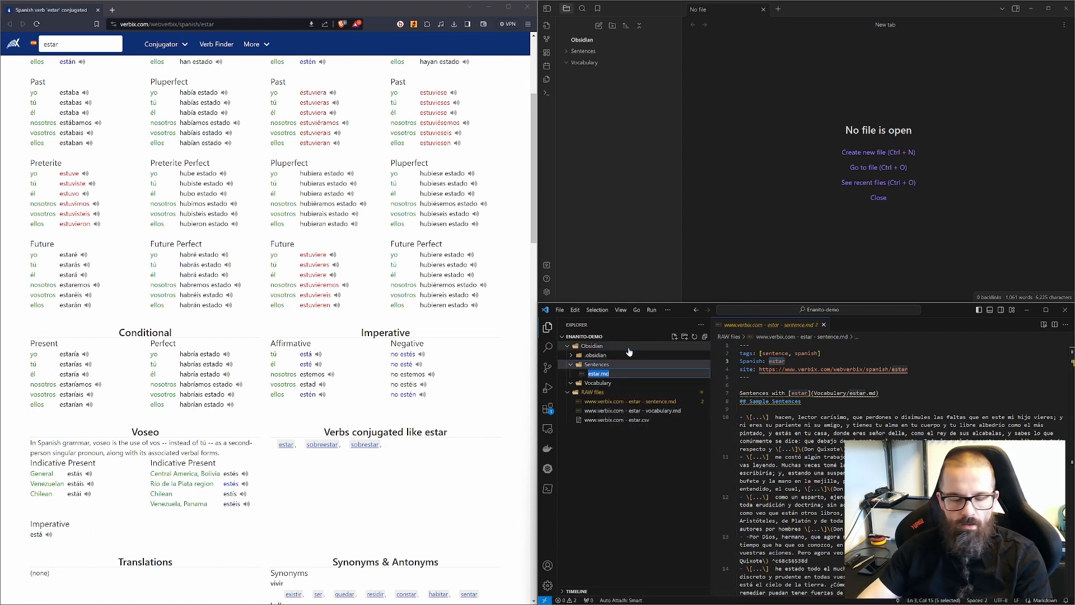
key(Return)
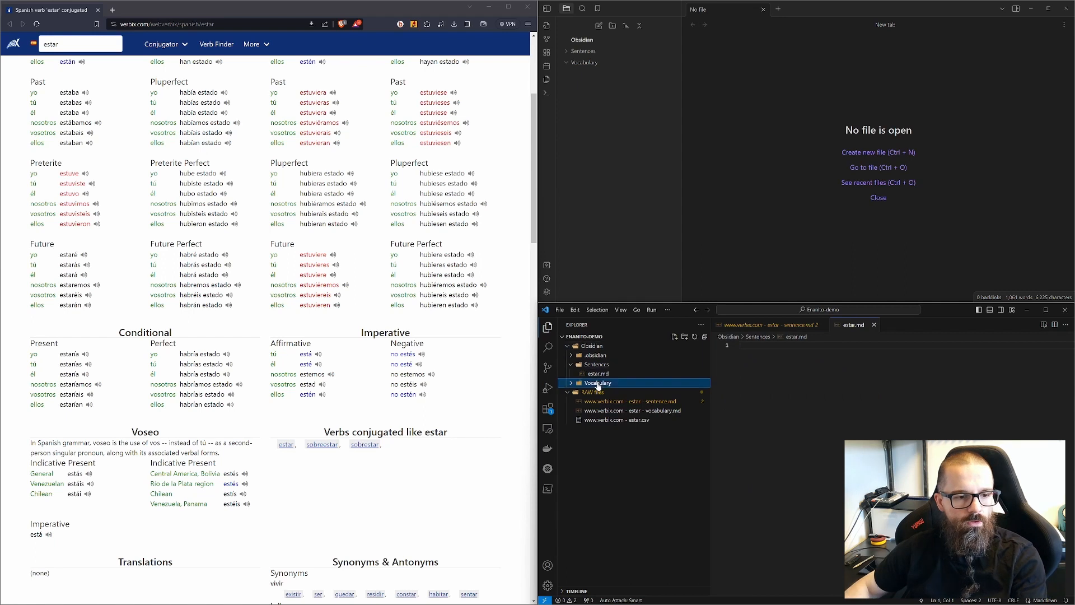
Step: Create a new file named estar.md in the Vocabulary folder
right_click(600, 383)
click(631, 346)
text(estar.md)
key(Return)
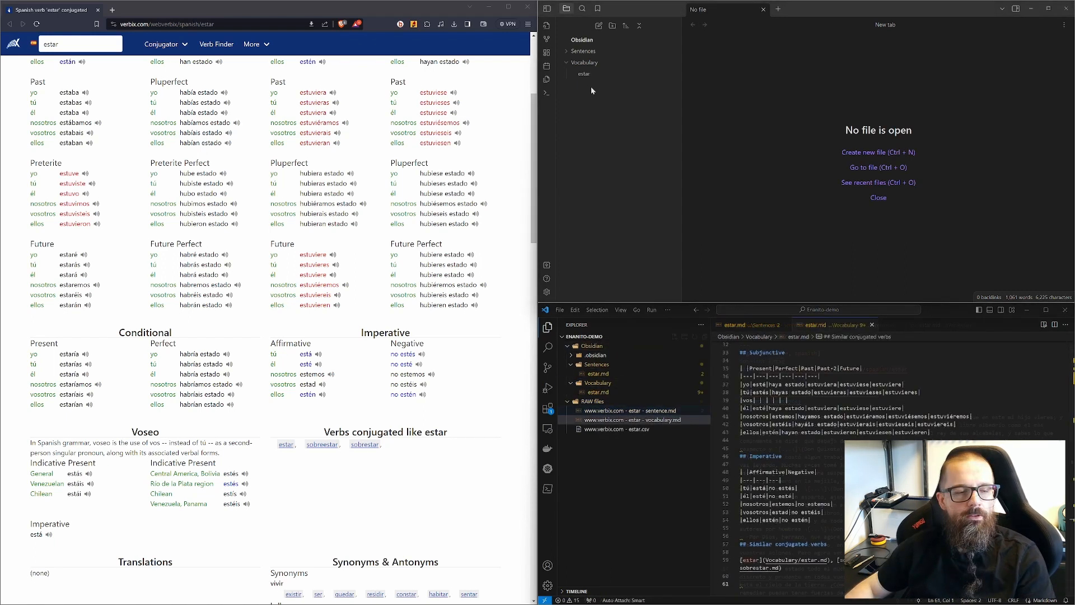
Step: Open the estar vocabulary note in Obsidian, follow its link to the estar sentences note and back
click(584, 75)
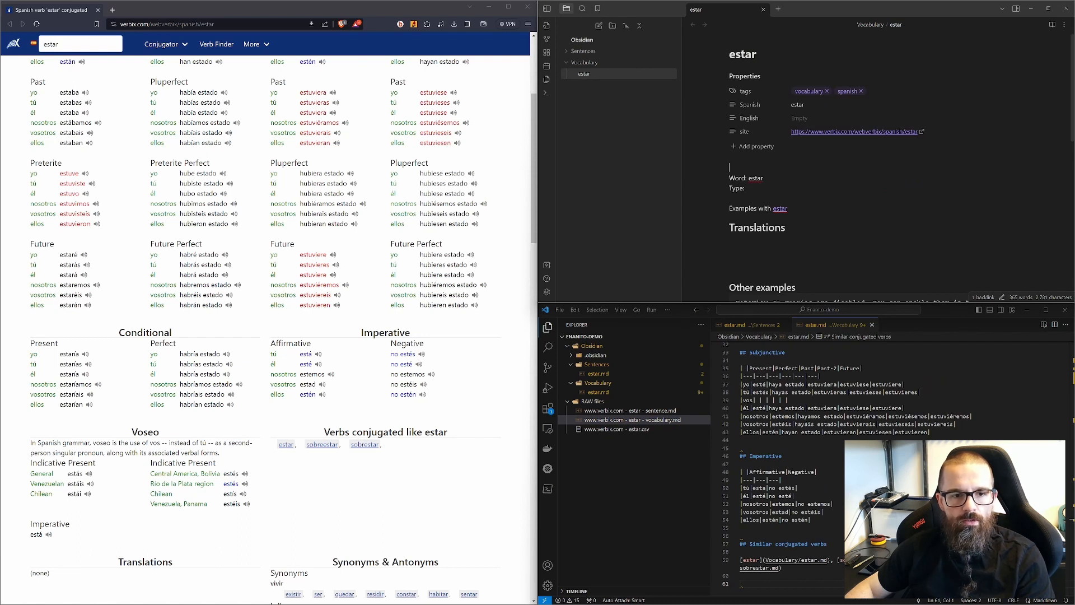
click(780, 209)
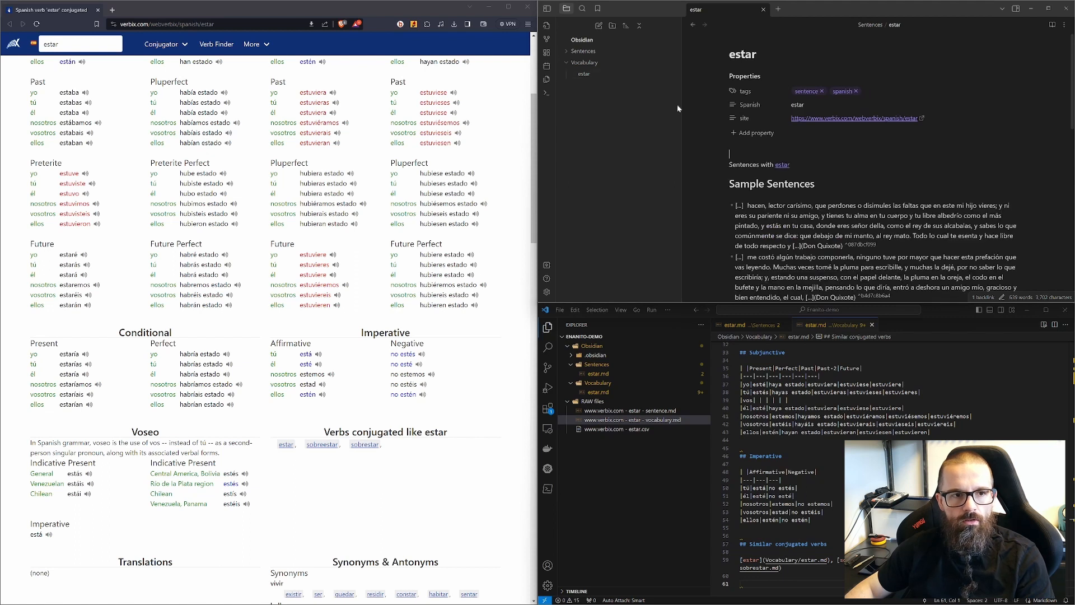
click(565, 52)
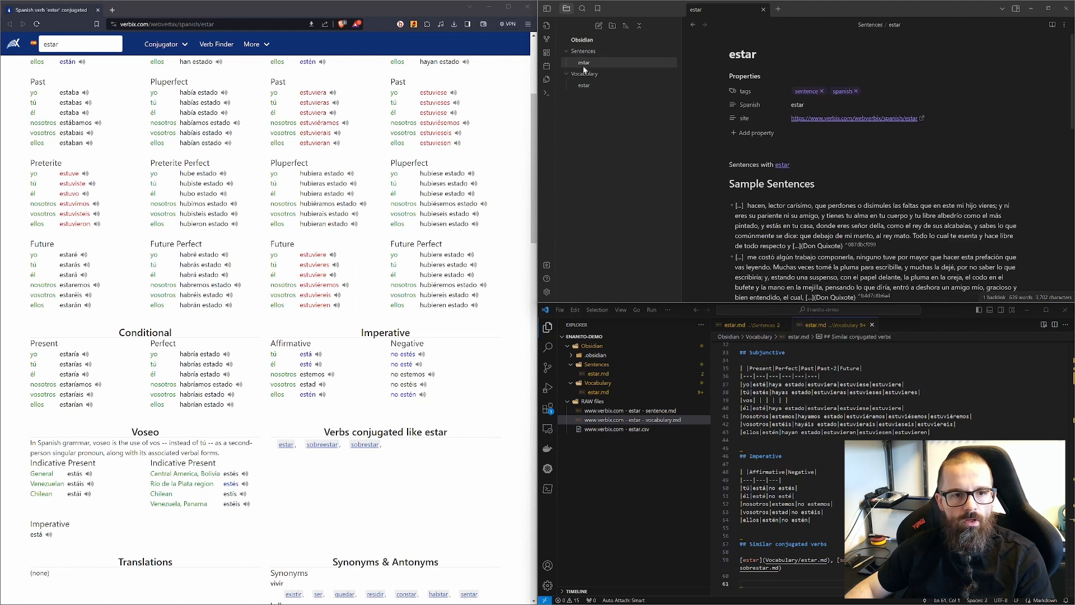
click(783, 165)
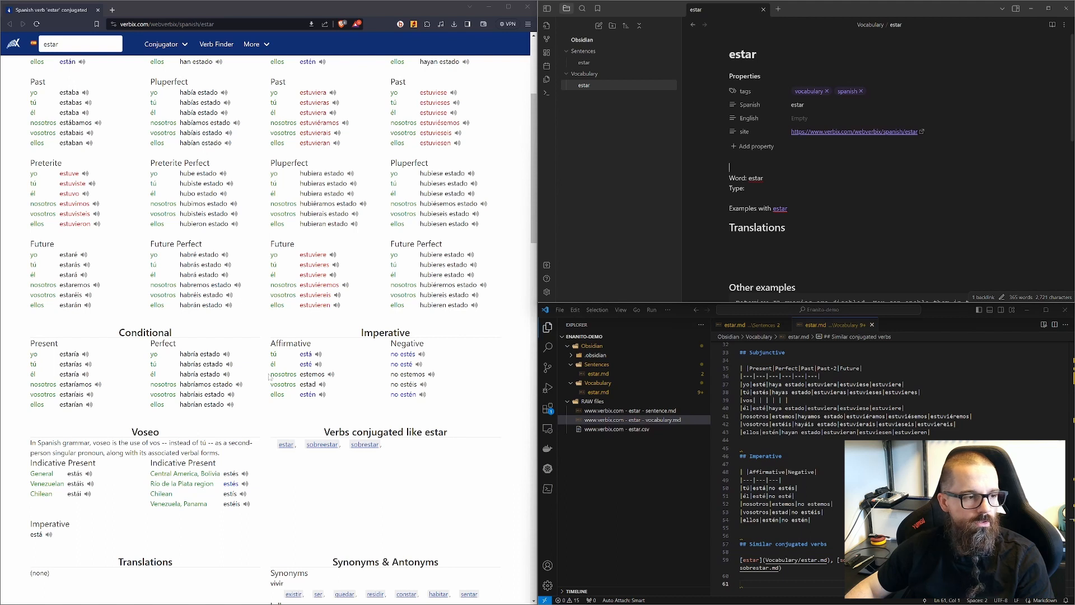
Step: Scroll through the estar vocabulary note's sections and conjugation tables
scroll(268, 374, down, 3)
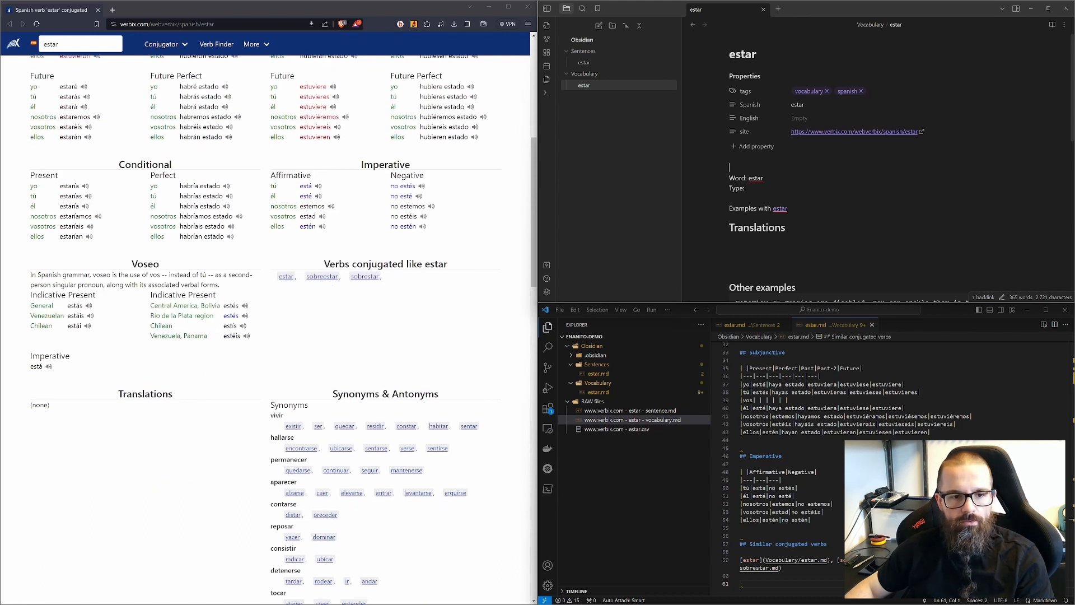
scroll(876, 168, down, 2)
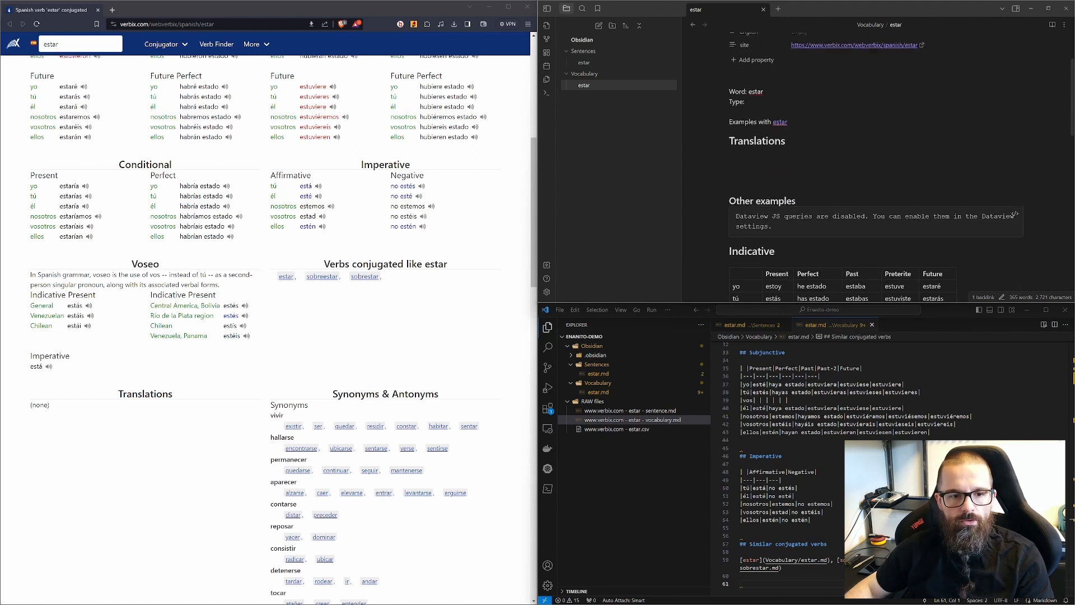
scroll(877, 168, down, 2)
scroll(876, 168, down, 2)
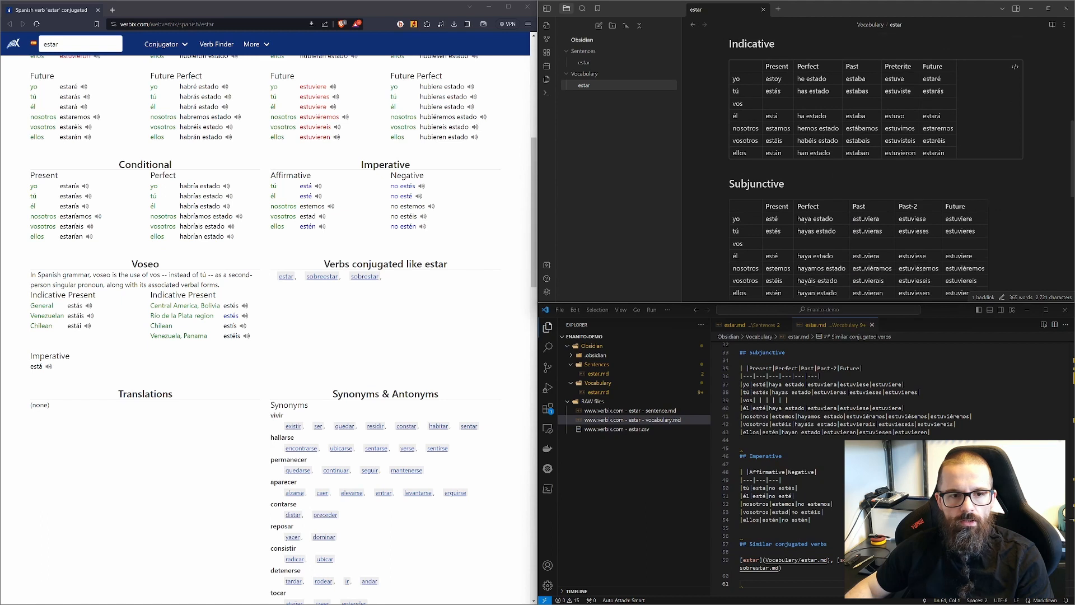
scroll(877, 168, down, 2)
scroll(876, 168, up, 5)
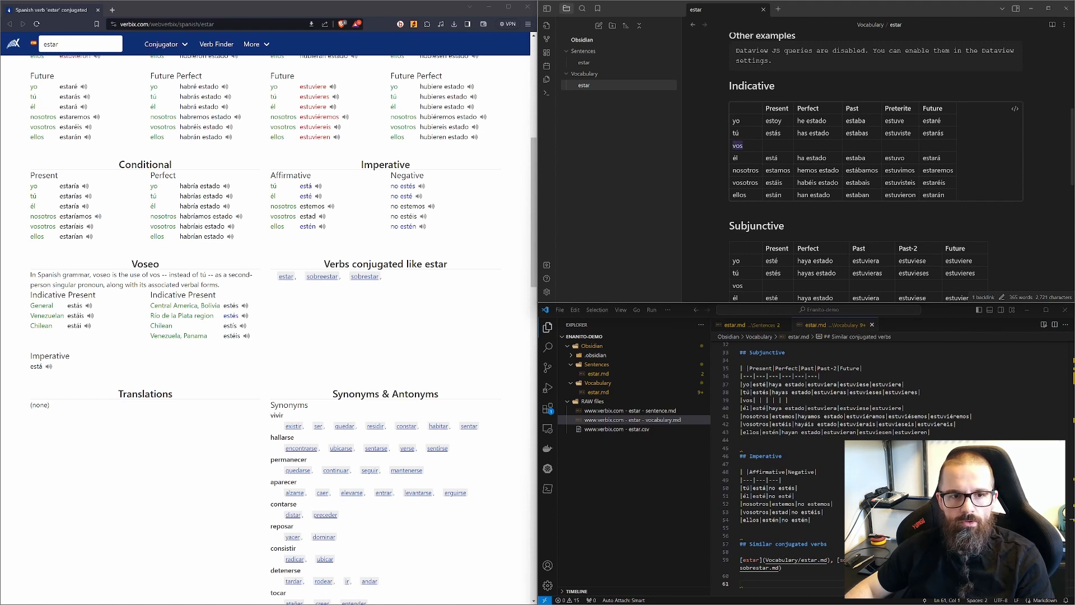
Step: Open a new browser tab and go to SpanishDict through the extension's popup link
scroll(874, 168, down, 5)
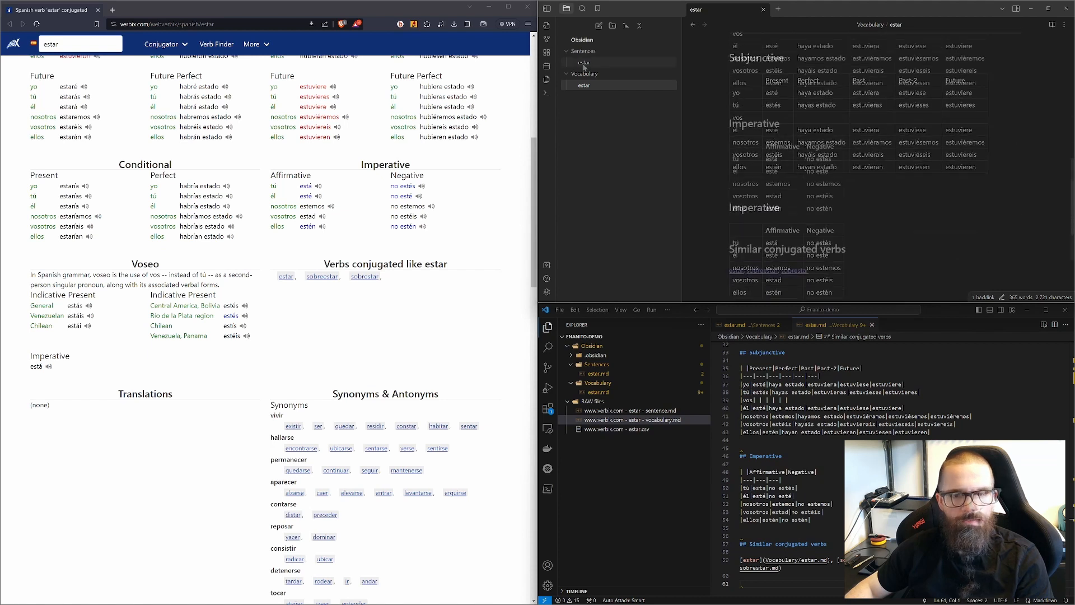
click(114, 10)
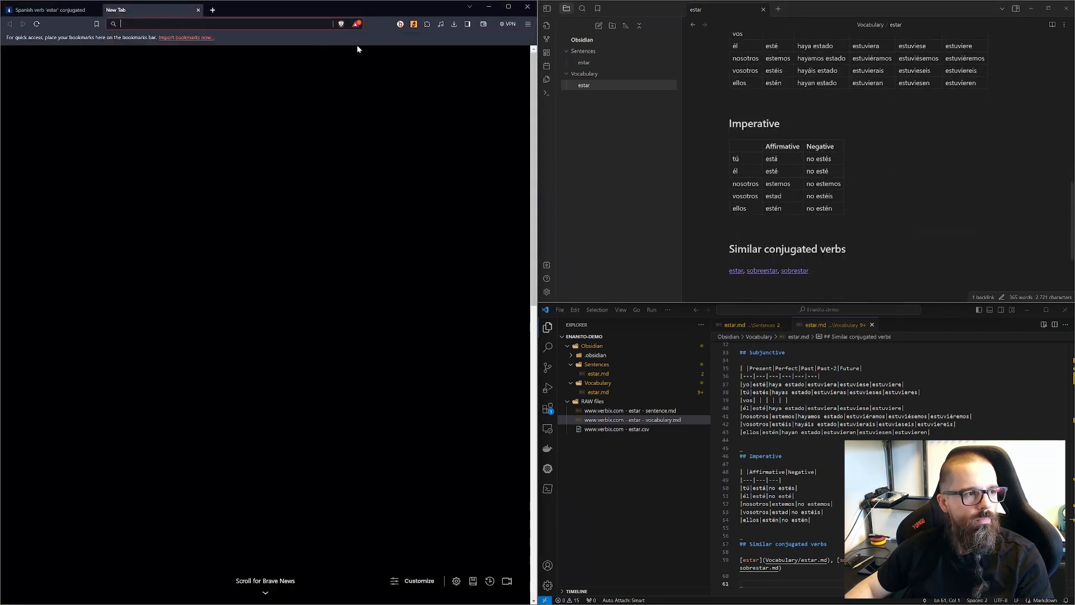
click(414, 24)
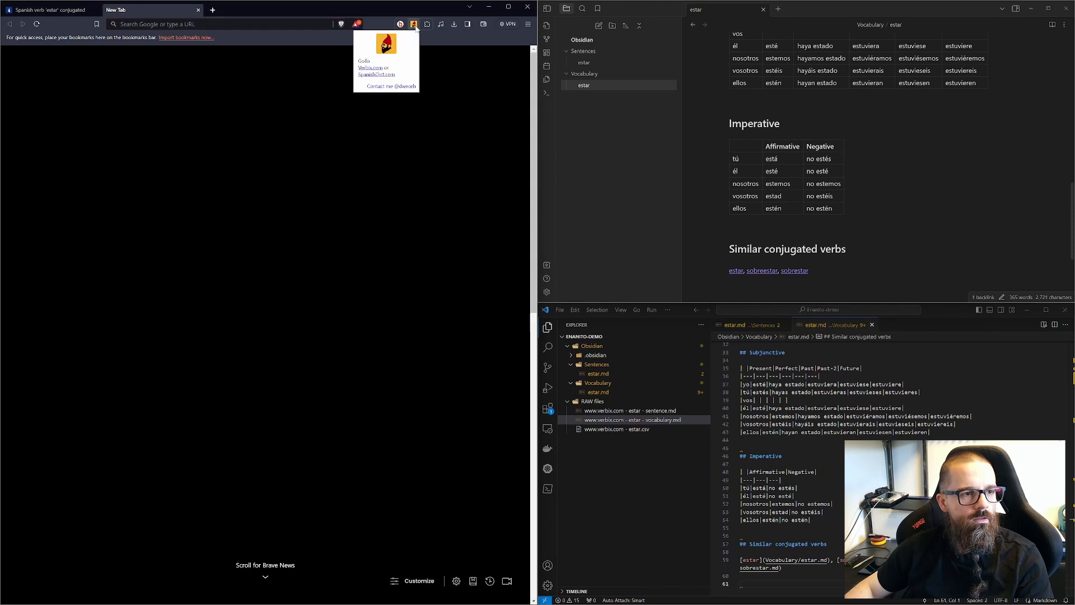
click(383, 75)
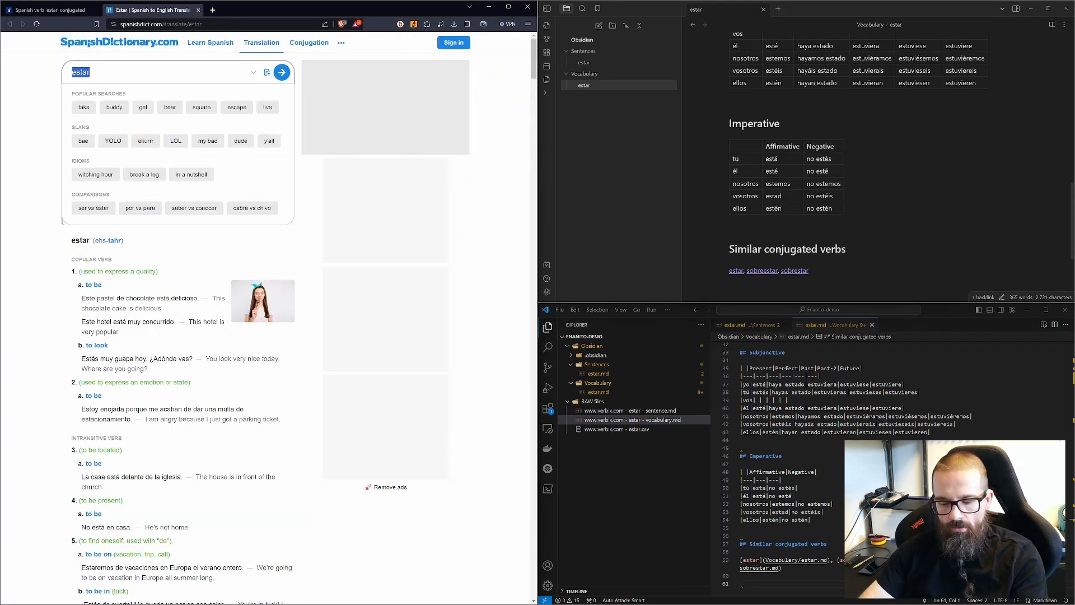
Step: Look up molestar on SpanishDict and export it to Obsidian with the extension
text(molestar)
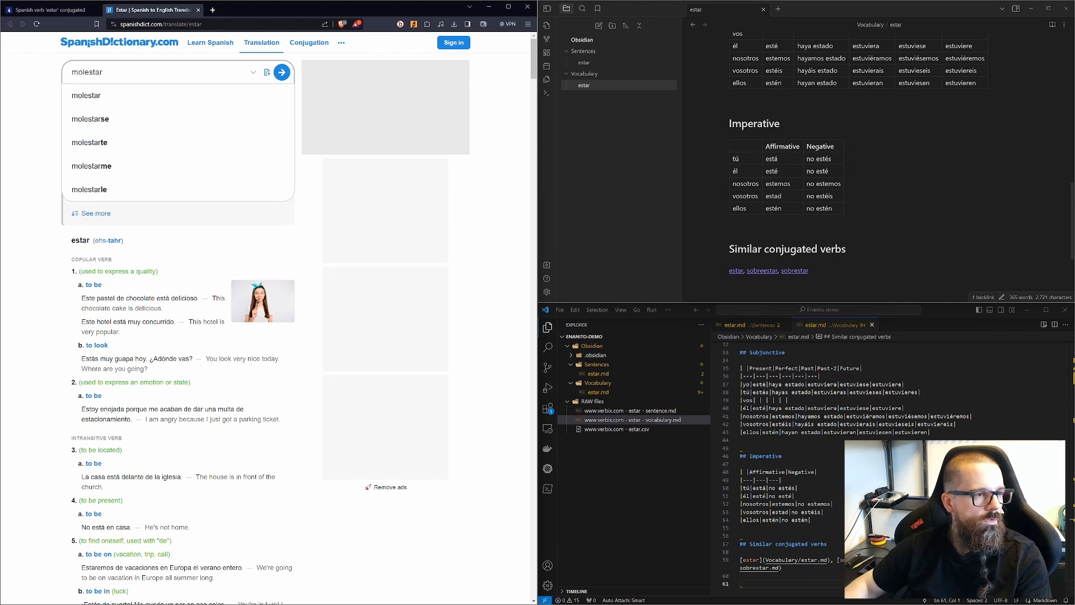
click(93, 96)
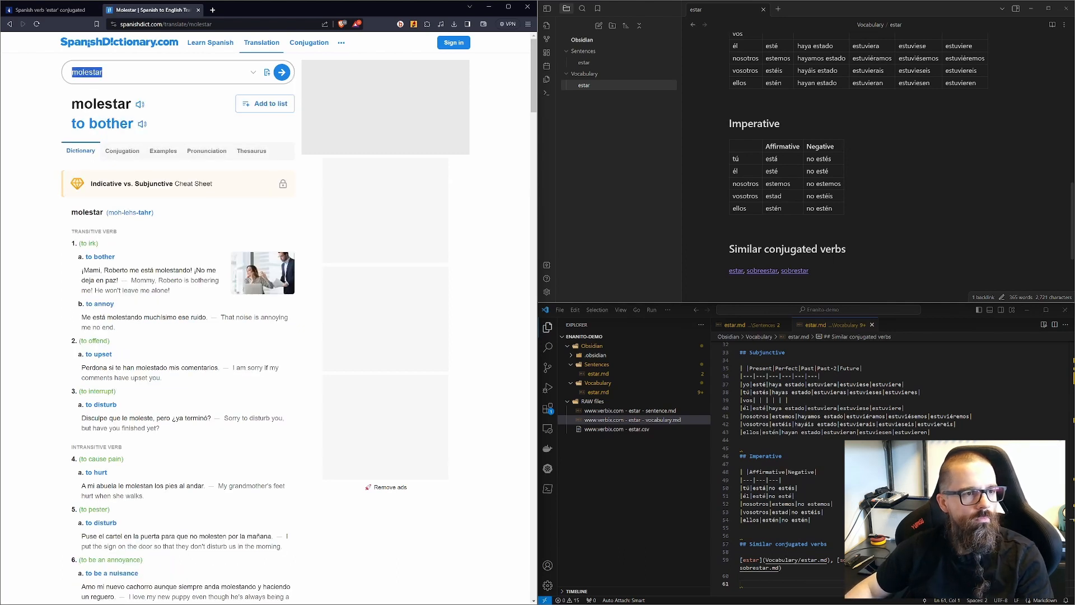
click(414, 24)
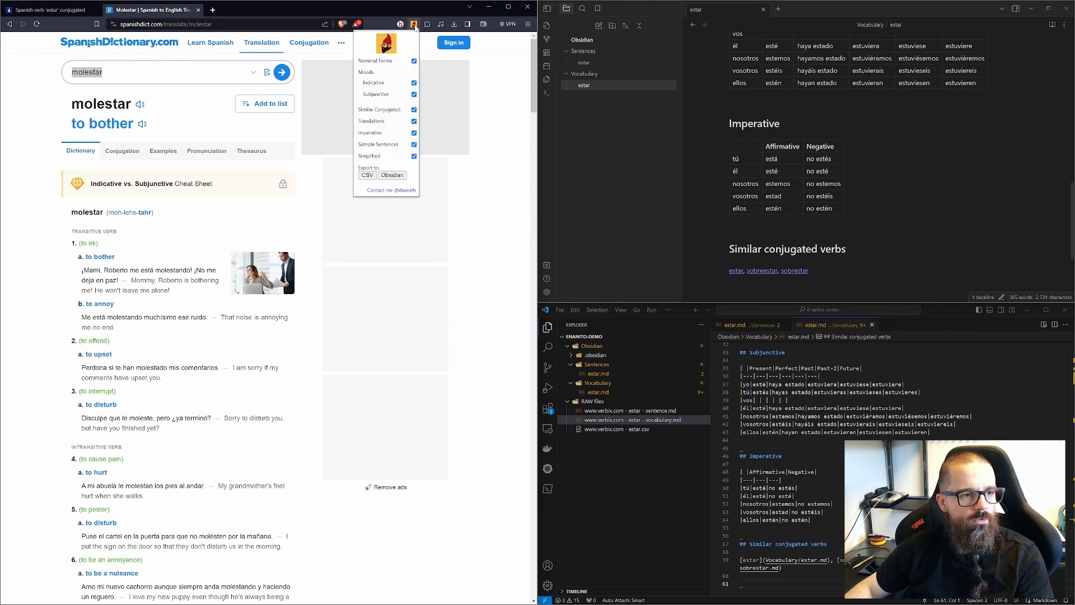
click(386, 178)
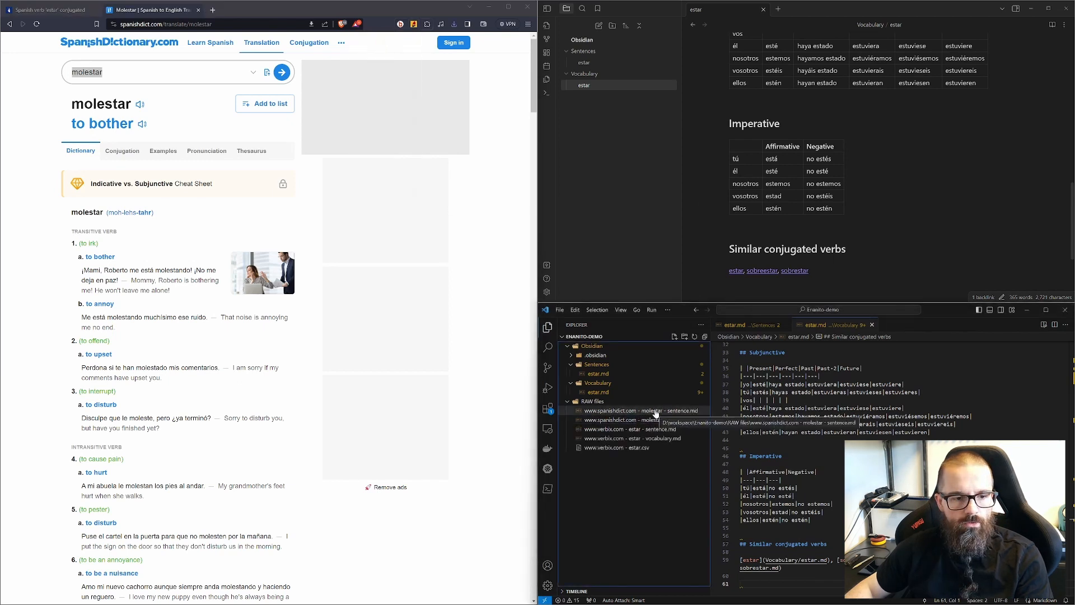
Step: Create molestar.md notes in the Vocabulary and Sentences folders from the exported molestar raw files
click(622, 413)
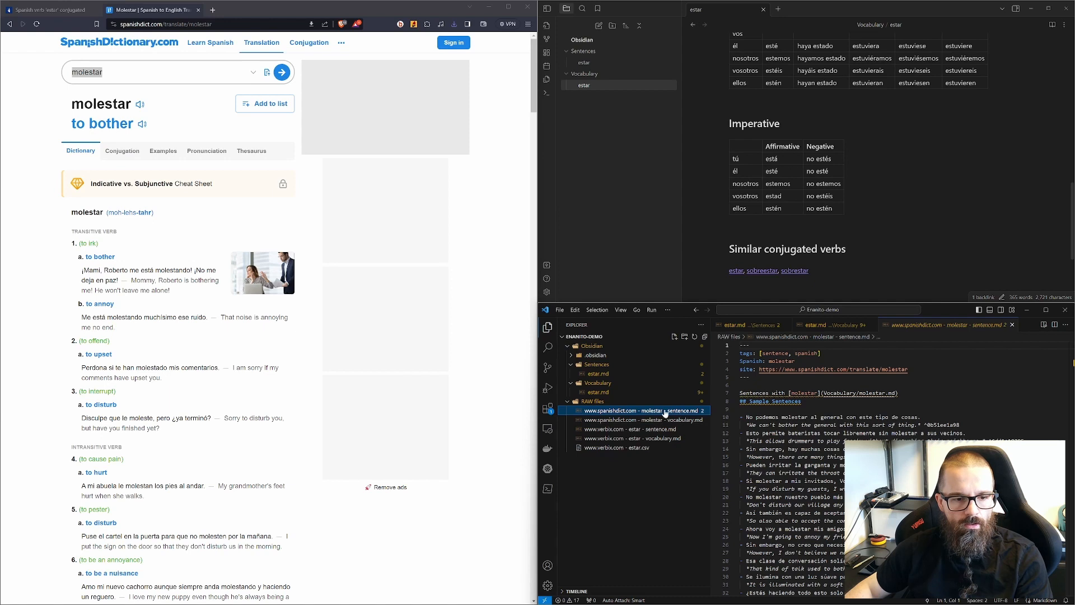
click(681, 422)
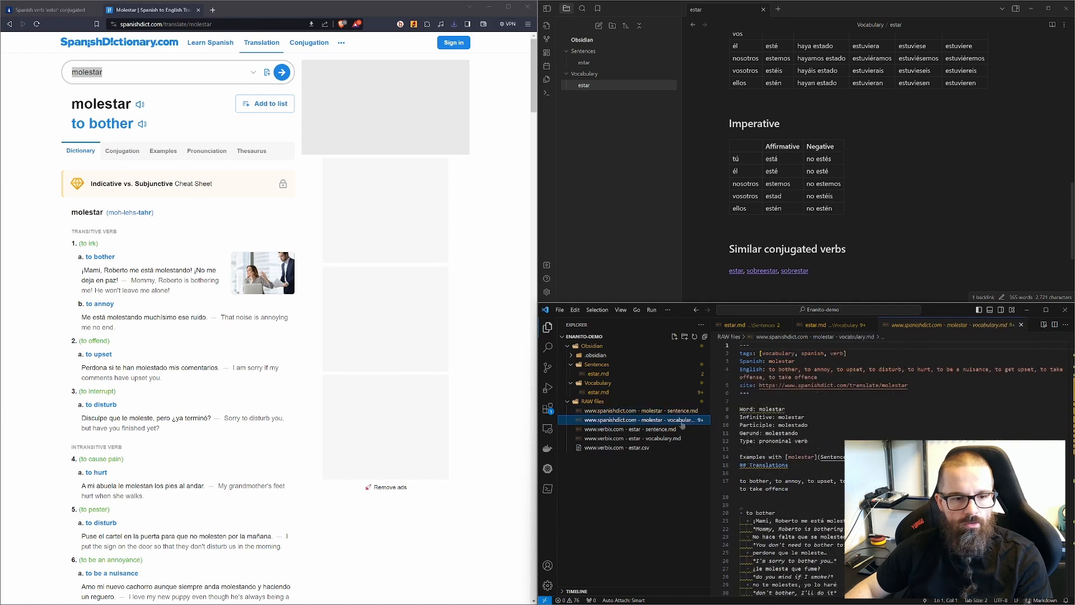
right_click(586, 78)
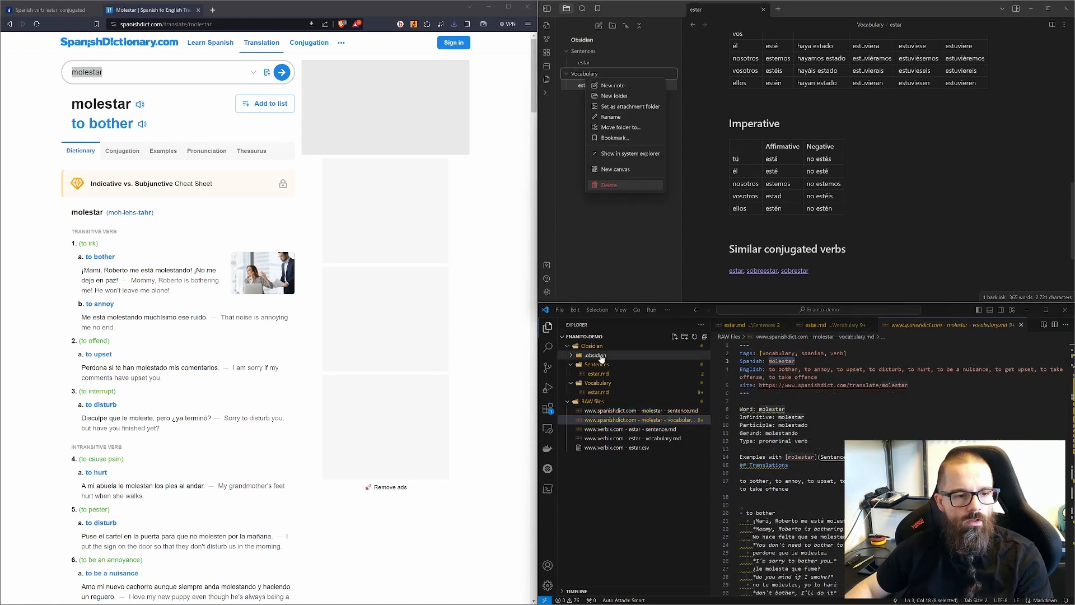
right_click(593, 383)
click(627, 347)
text(molestar)
key(Return)
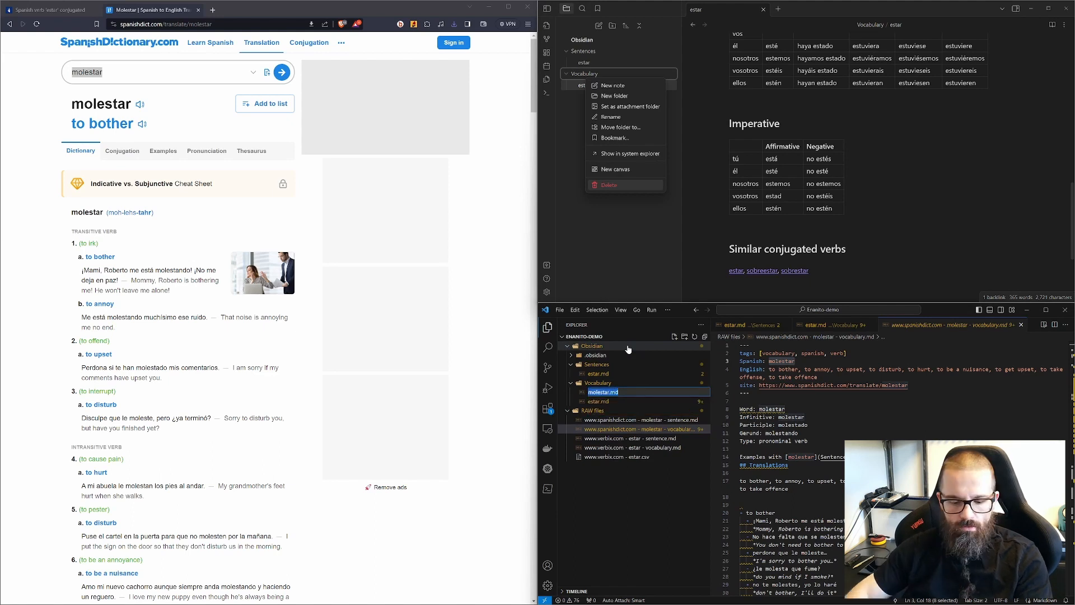
right_click(602, 366)
click(626, 348)
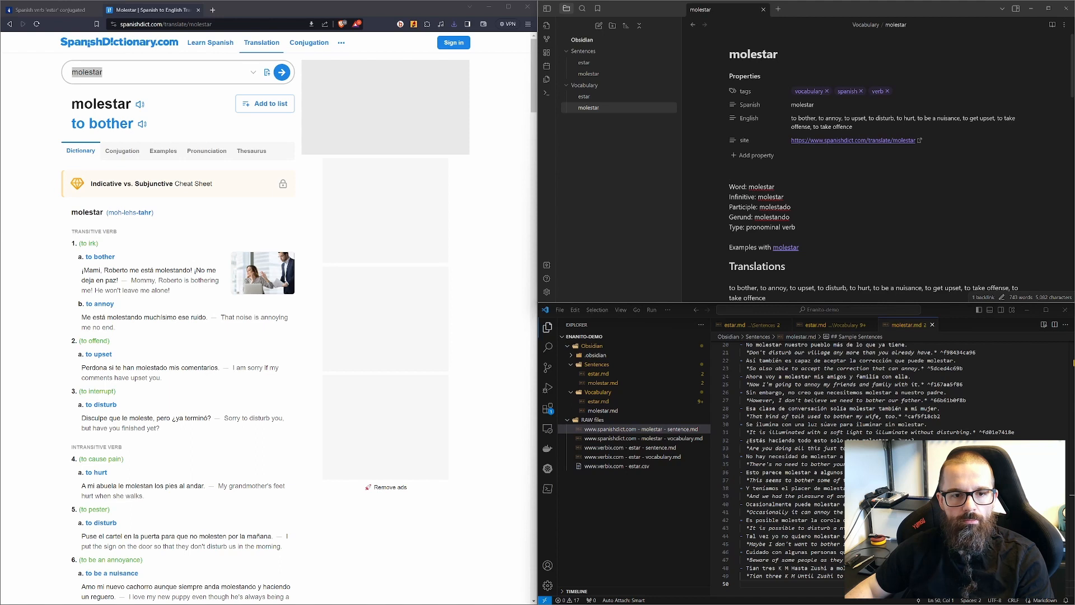
Step: Scroll through the molestar vocabulary note's translations, examples and conjugation tables
scroll(902, 169, down, 5)
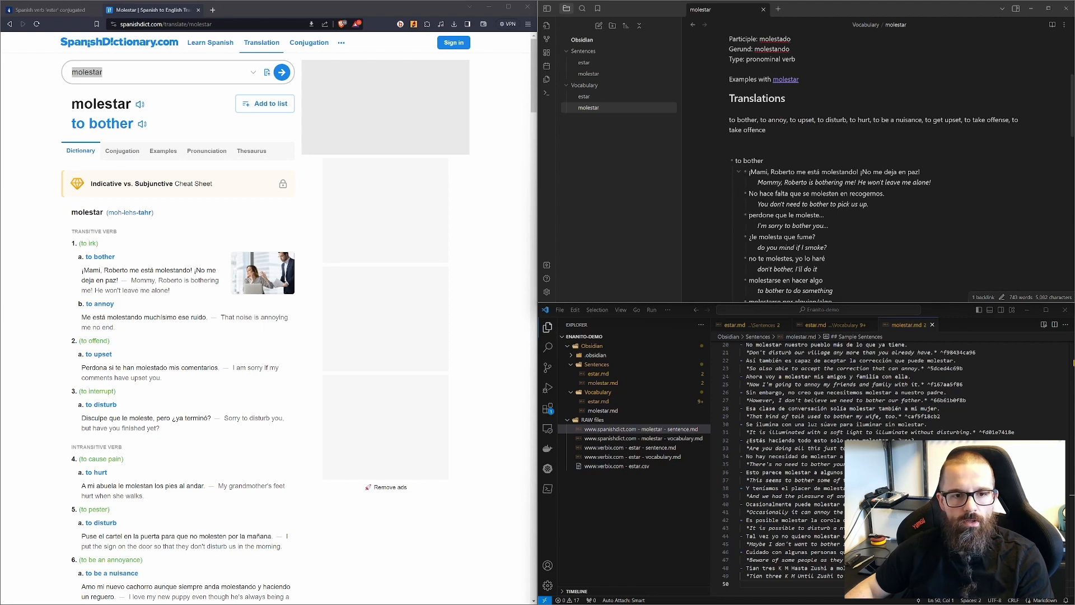
drag(750, 172, 785, 183)
scroll(785, 182, down, 3)
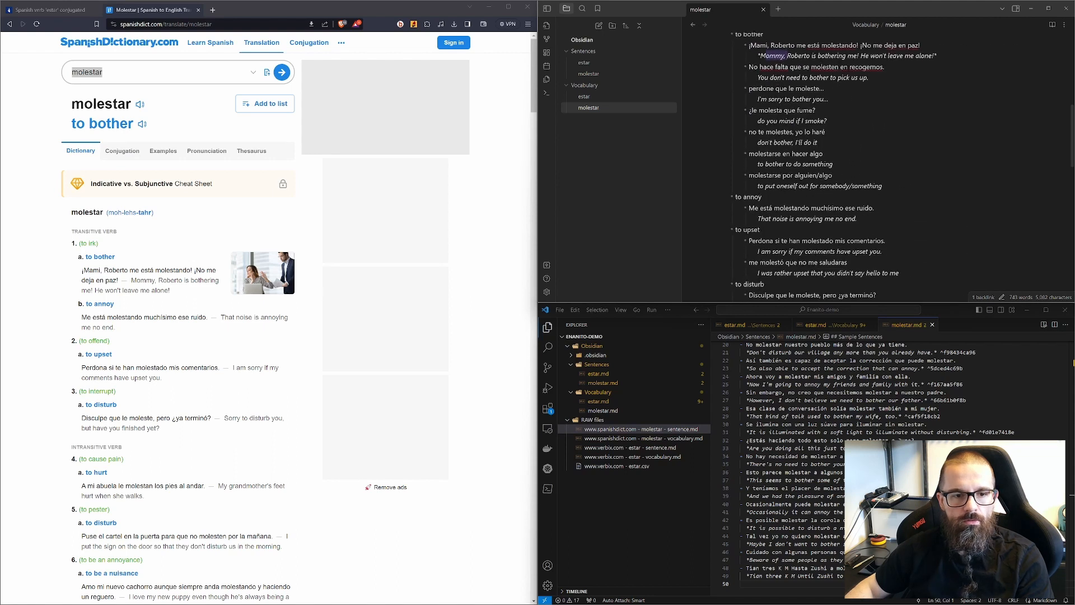
scroll(786, 182, down, 10)
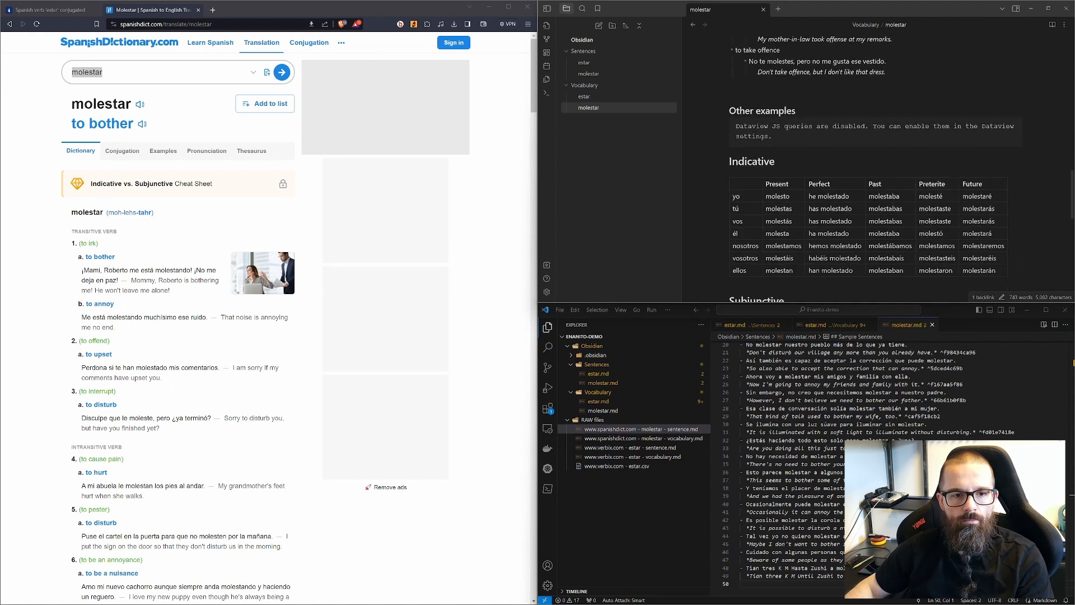
scroll(785, 182, down, 5)
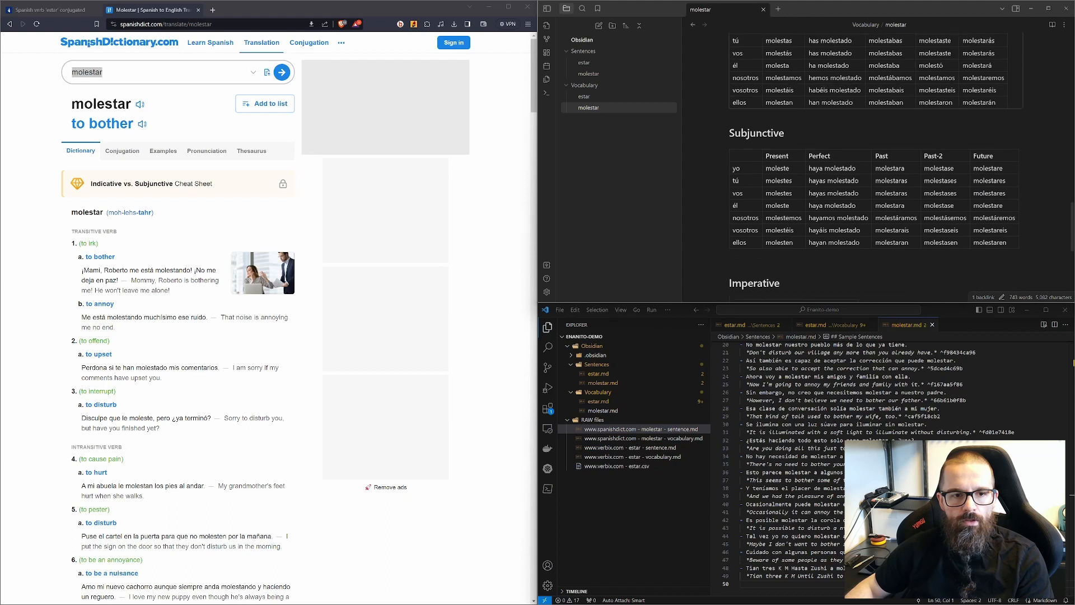
scroll(874, 168, up, 2)
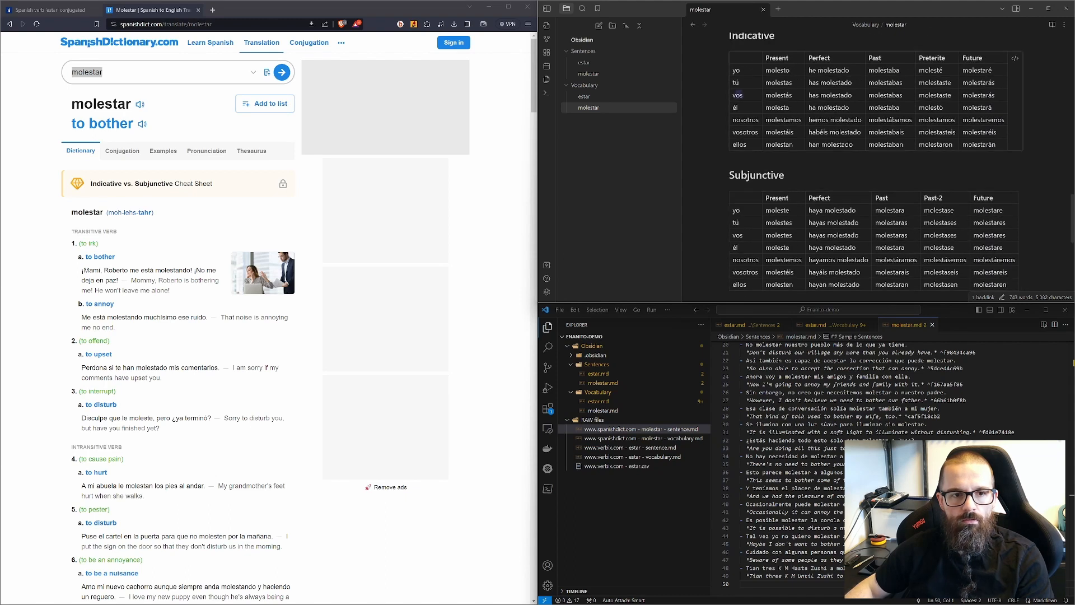
scroll(739, 96, up, 5)
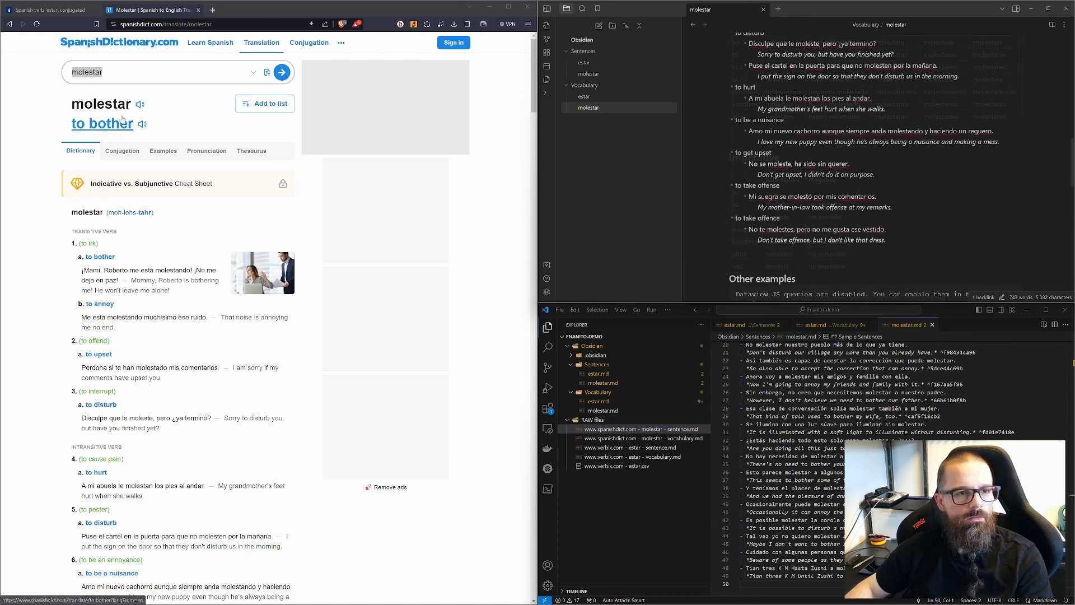
Step: Look up hacer on SpanishDict and scroll through its vocabulary note in Obsidian
double_click(88, 72)
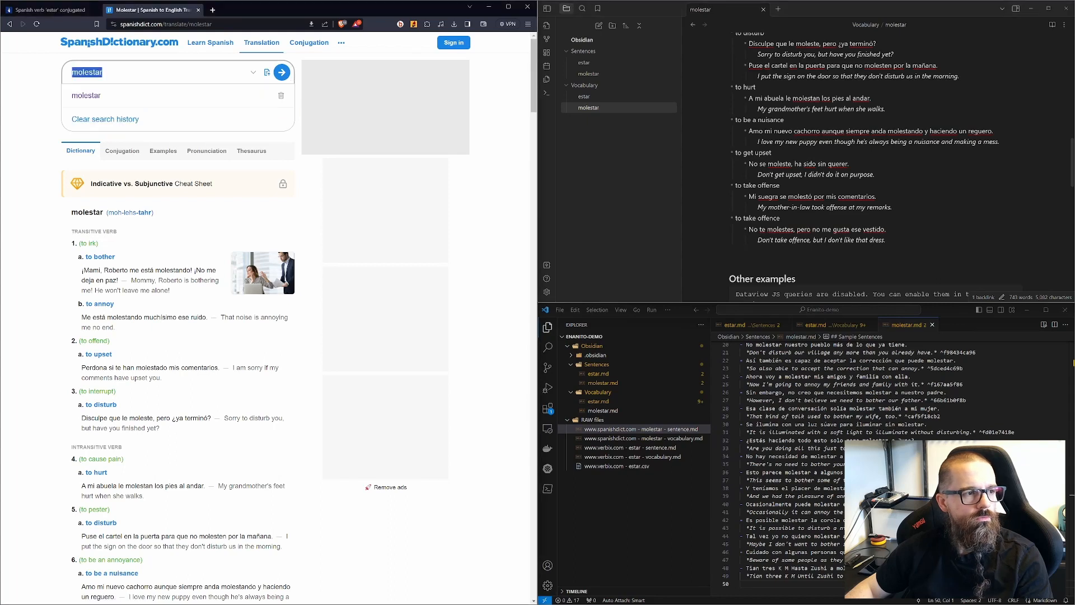
text(hacer)
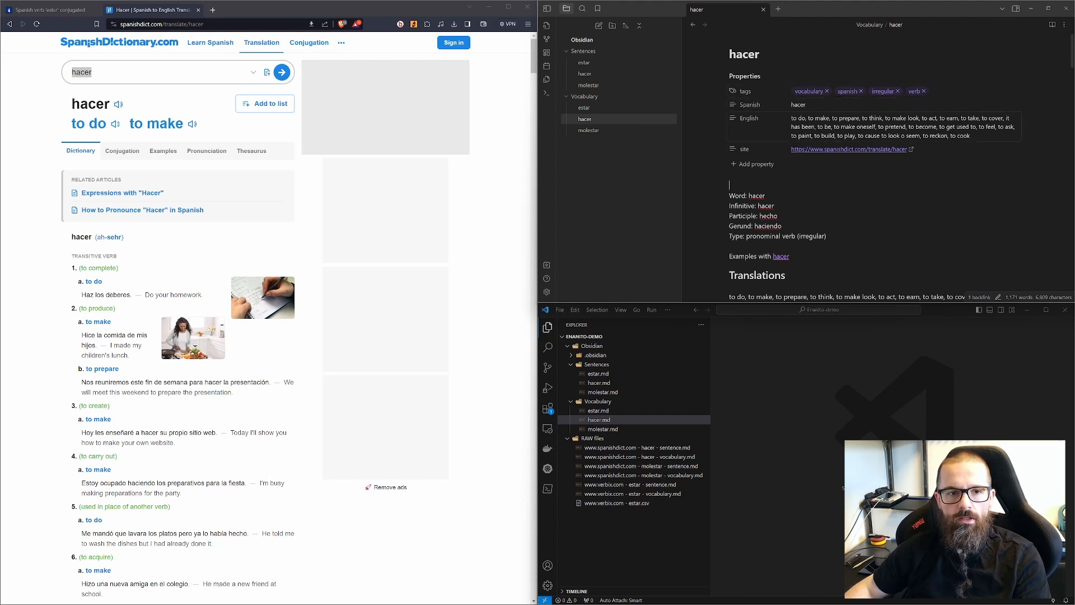
scroll(872, 166, down, 5)
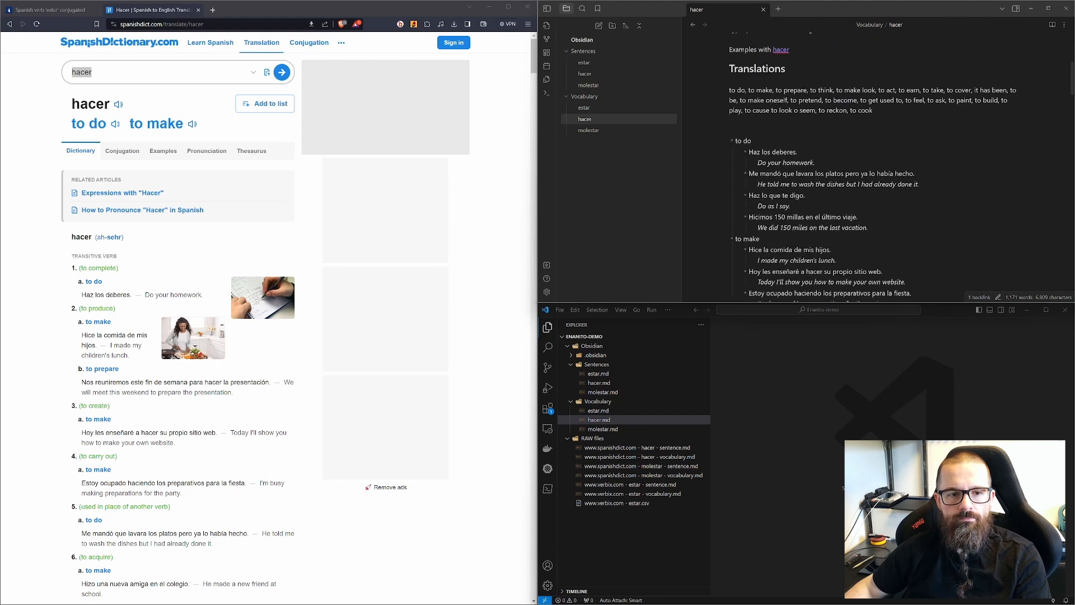
scroll(872, 168, up, 1)
scroll(873, 168, down, 1)
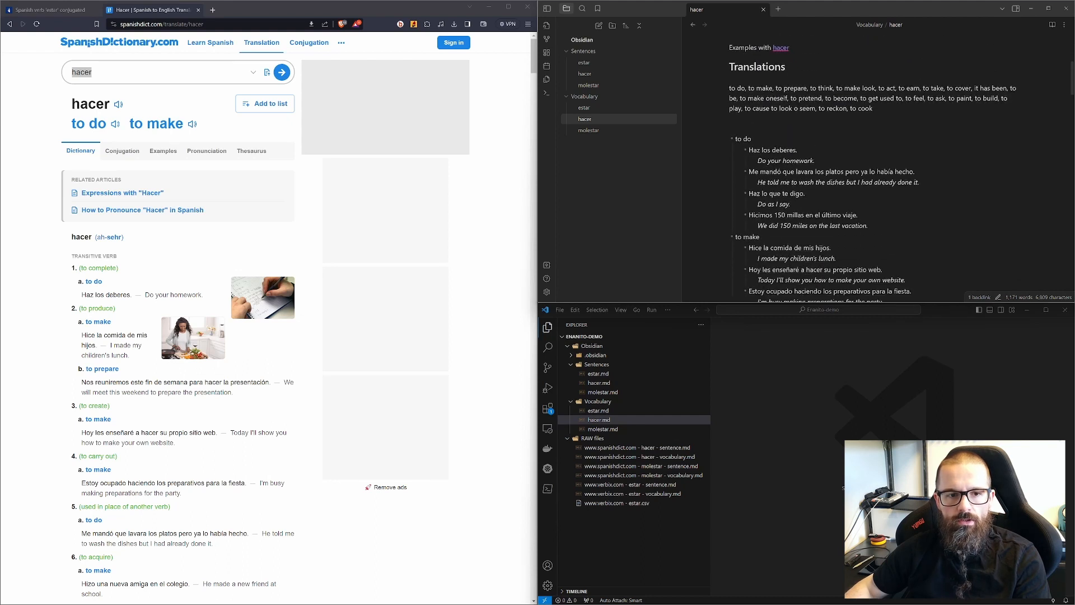
scroll(872, 168, down, 4)
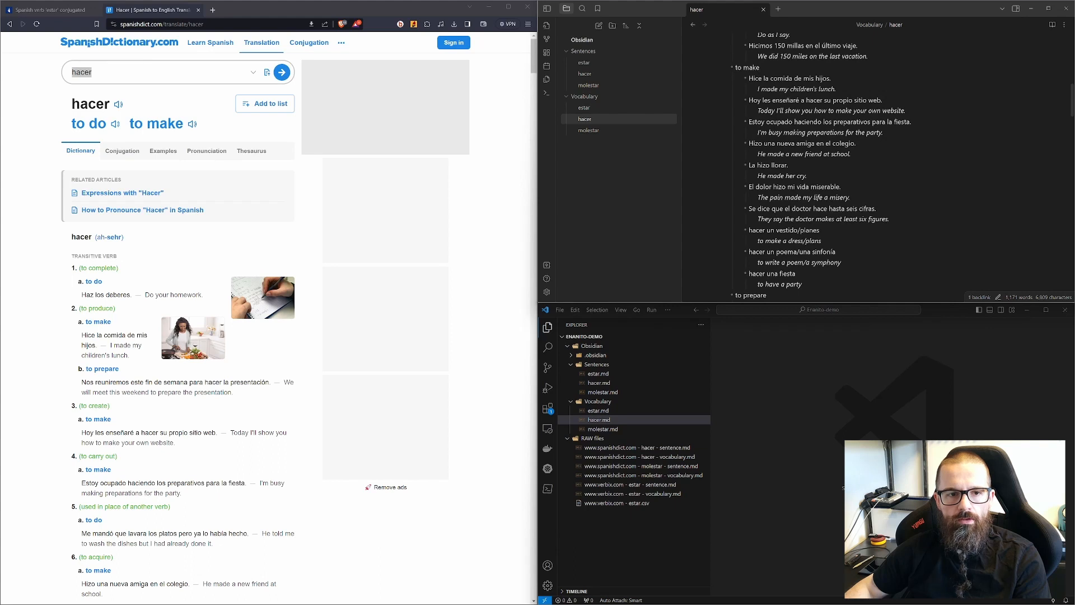
scroll(829, 169, down, 12)
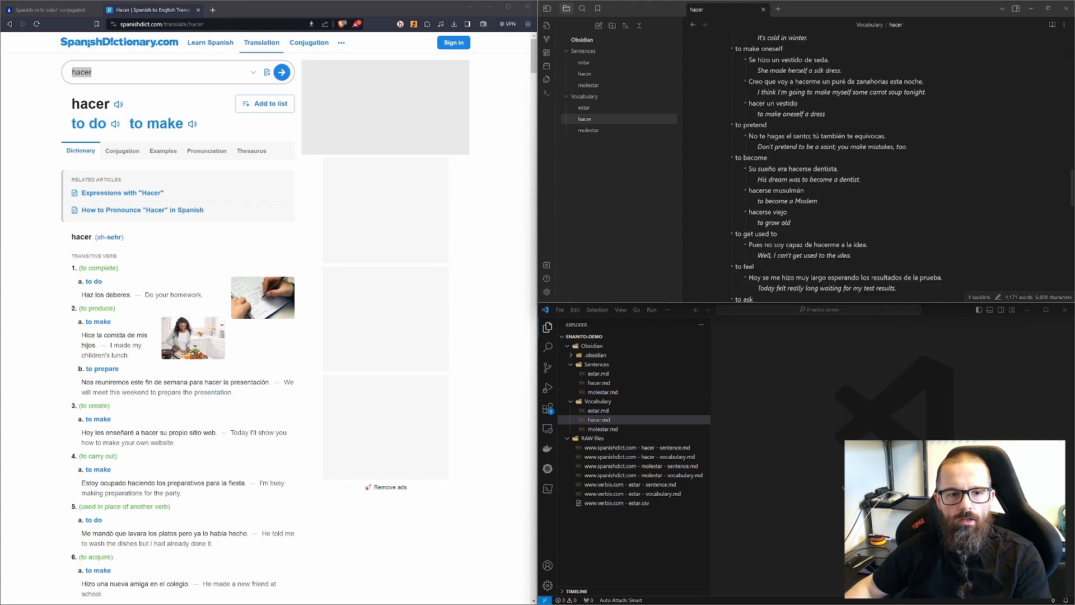
scroll(823, 168, down, 15)
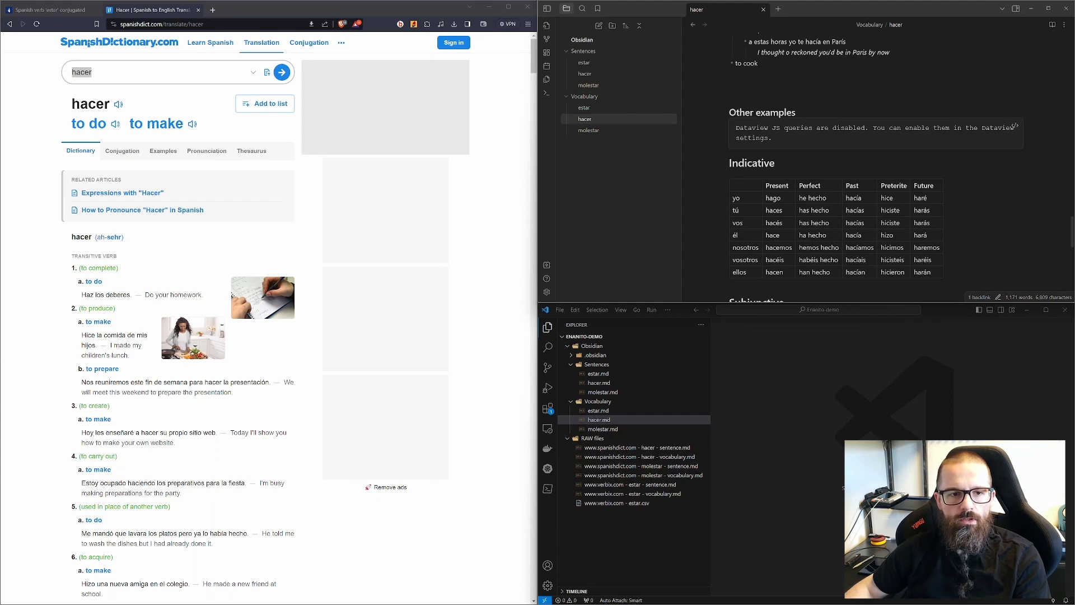
Step: Enable JavaScript queries in the Dataview plugin settings
click(546, 292)
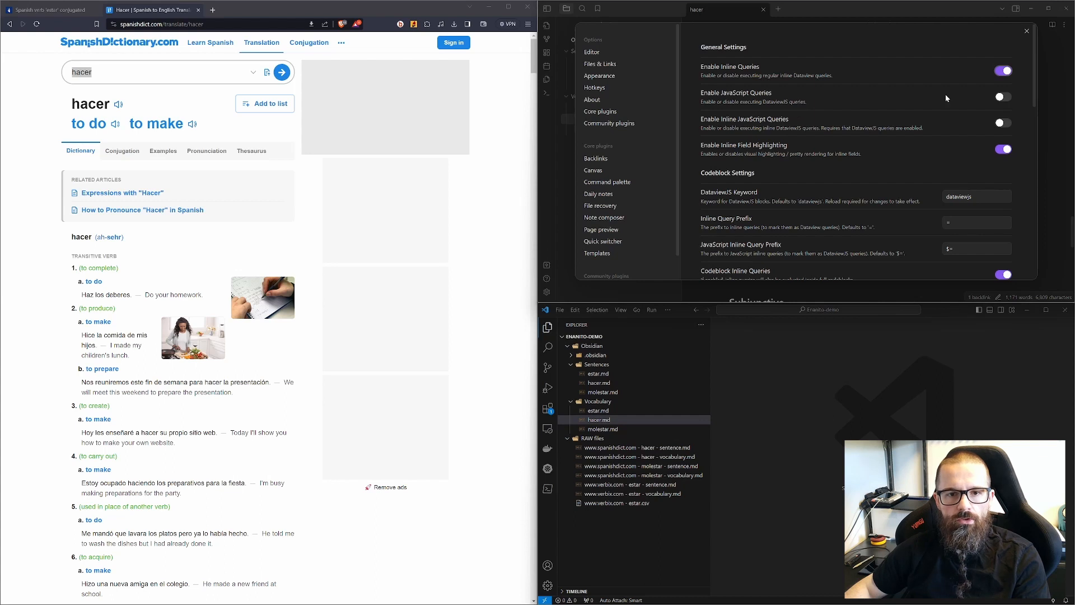
click(1003, 99)
click(1027, 32)
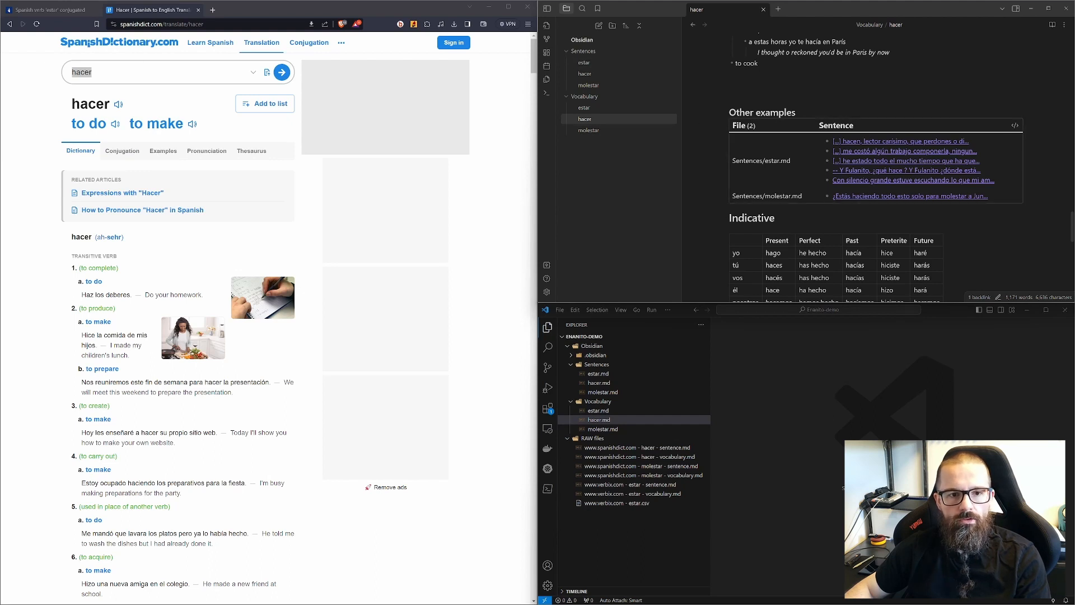
Step: Inspect the Other examples table and its Dataview JS code, including the verb forms and Sentences/hacer.md path
mouse_move(858, 141)
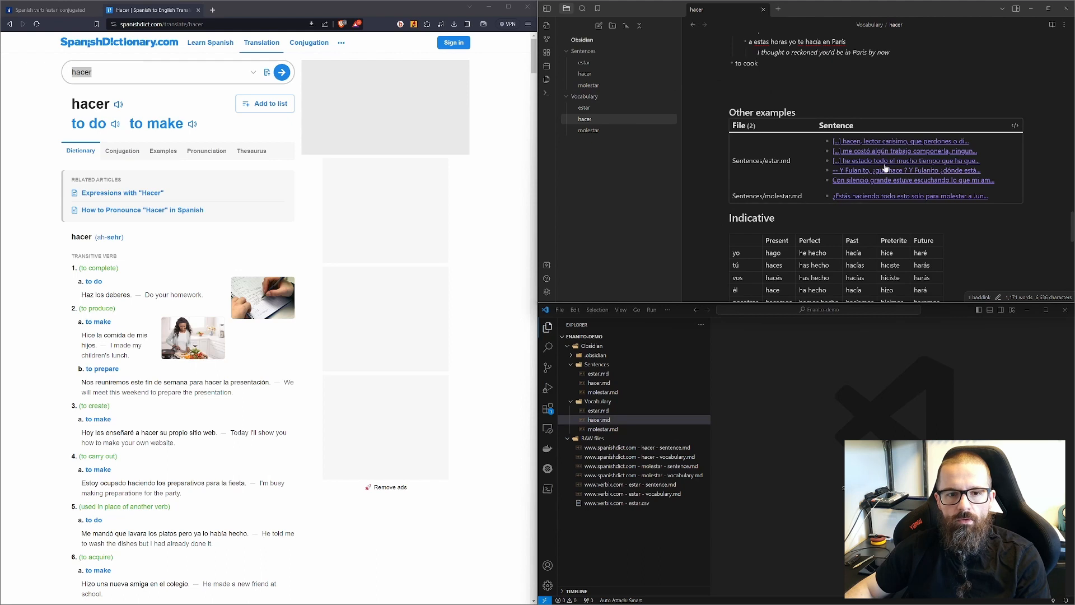
click(868, 162)
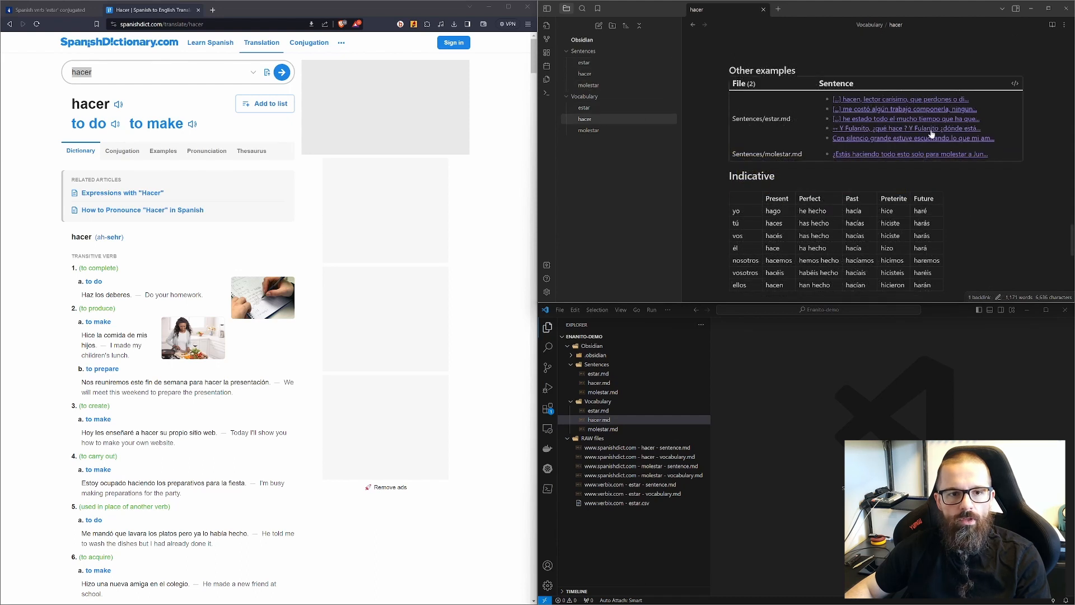
click(1015, 84)
click(807, 239)
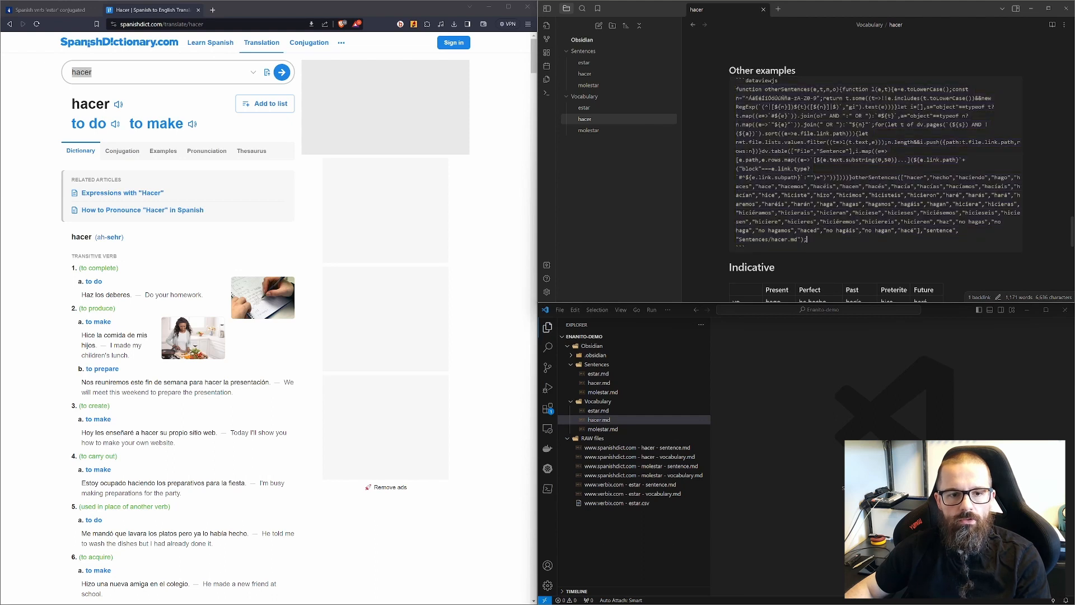
drag(740, 239, 796, 240)
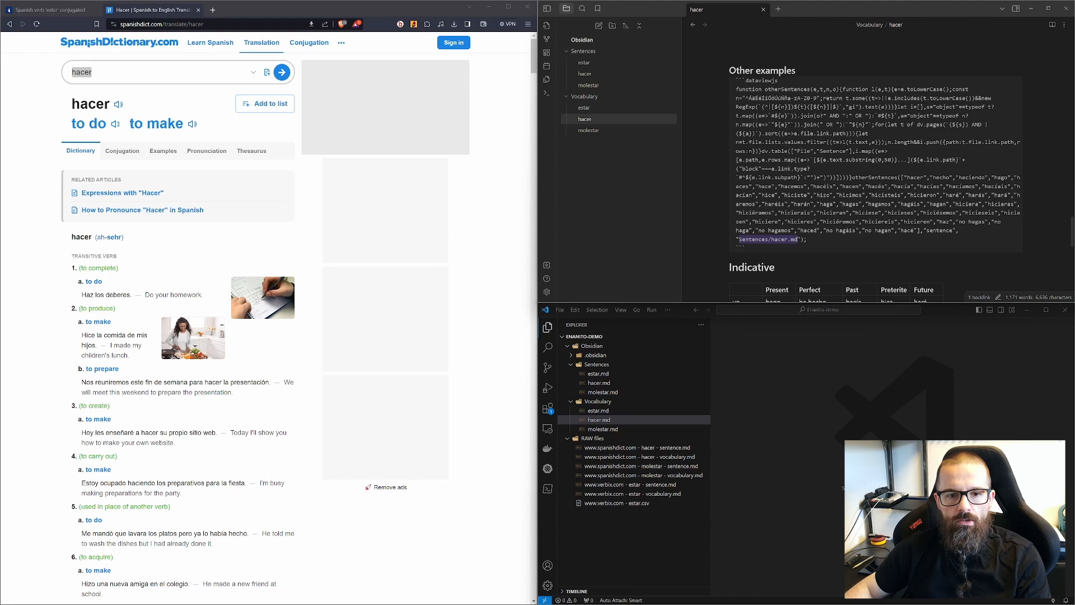
drag(919, 230, 888, 177)
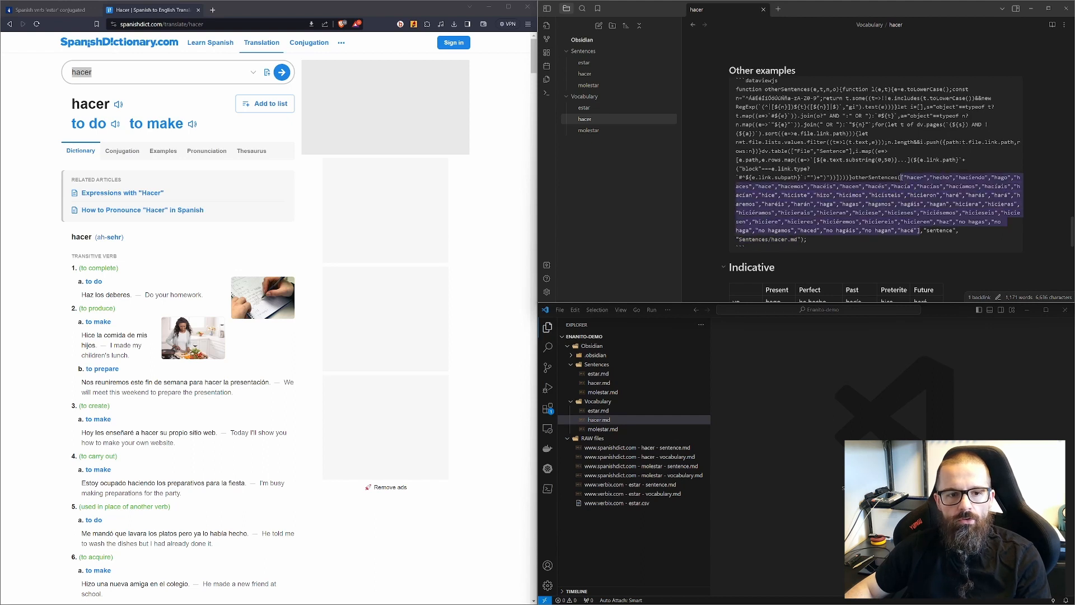
drag(736, 239, 798, 239)
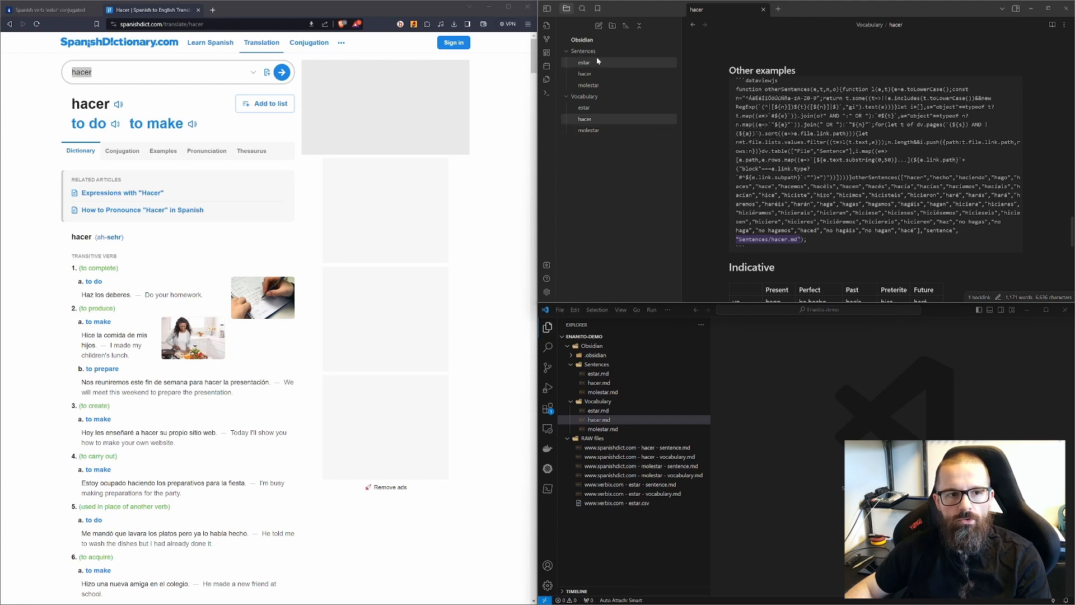
click(754, 239)
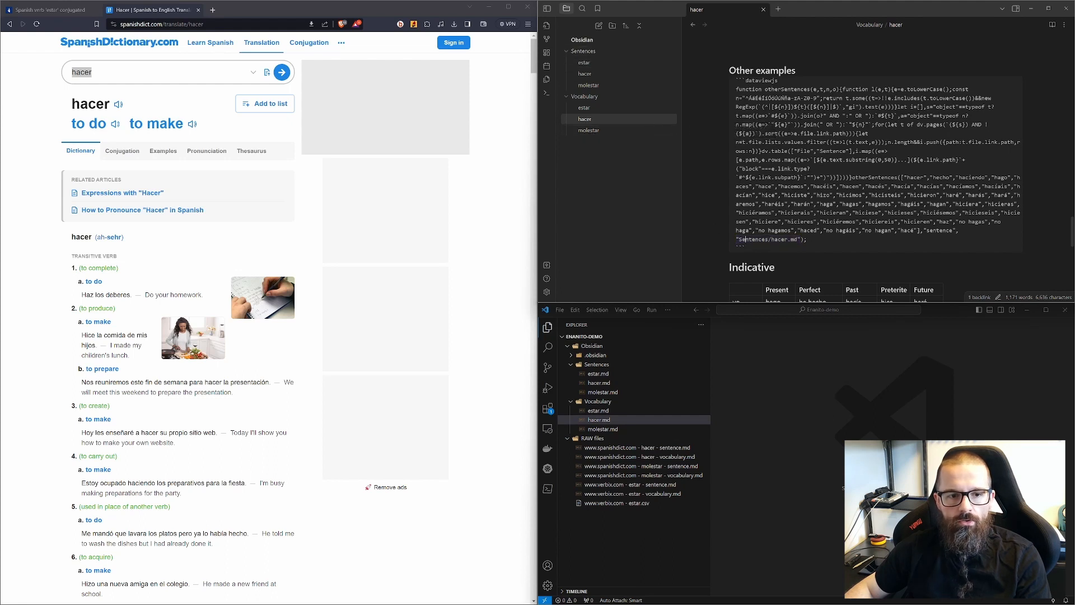
double_click(754, 239)
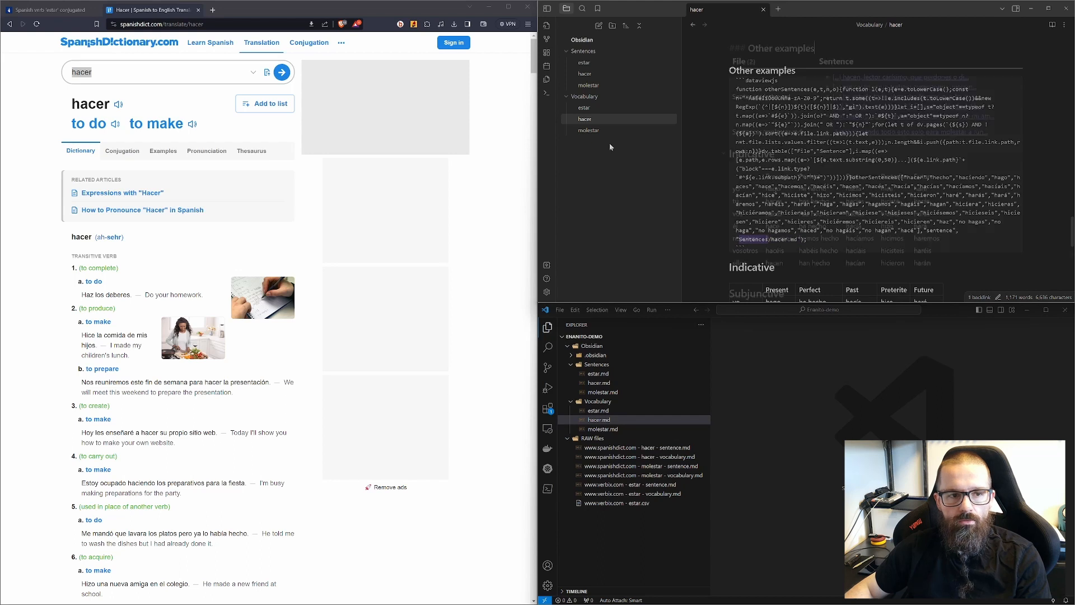